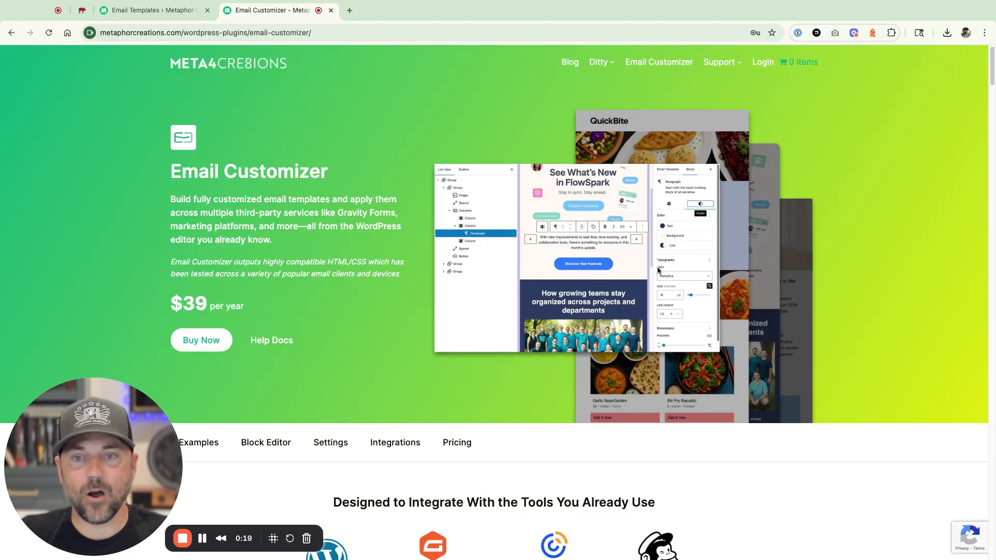
- Switch from the Email Templates tab to the MailHog inbox showing four test emails
{"action": "left_click", "coordinate": [150, 10]}
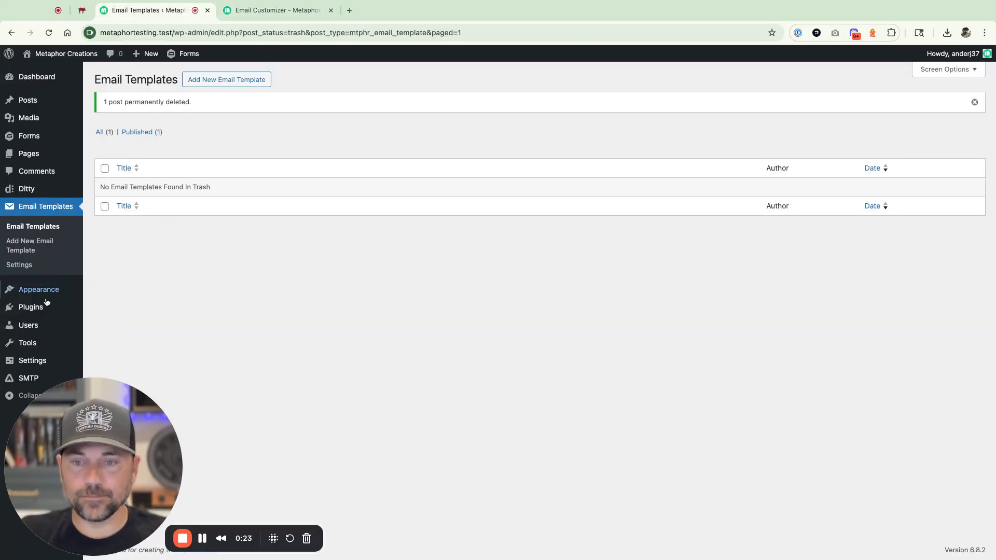
{"action": "left_click", "coordinate": [81, 10]}
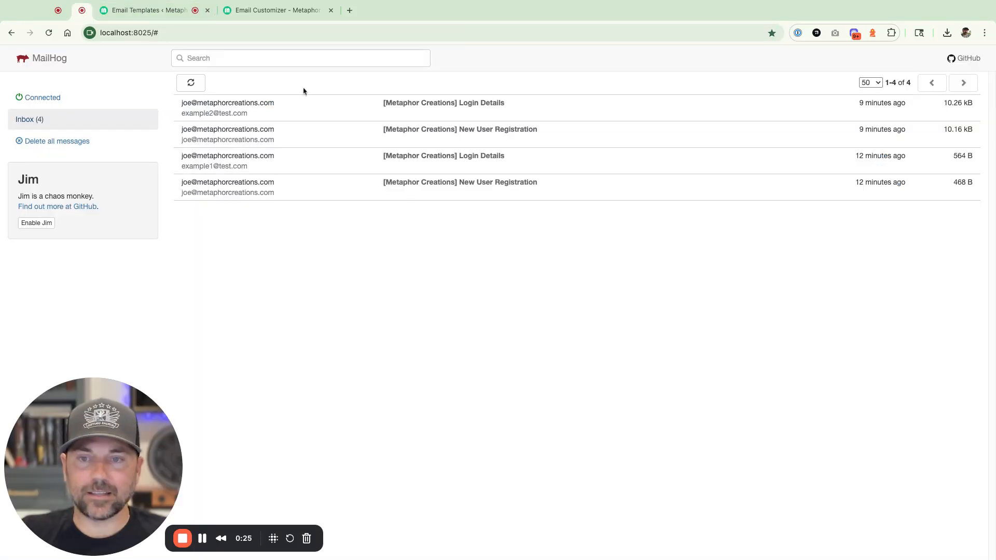
- Read both Login Details emails in MailHog, then start a new WordPress email template
{"action": "left_click", "coordinate": [487, 160]}
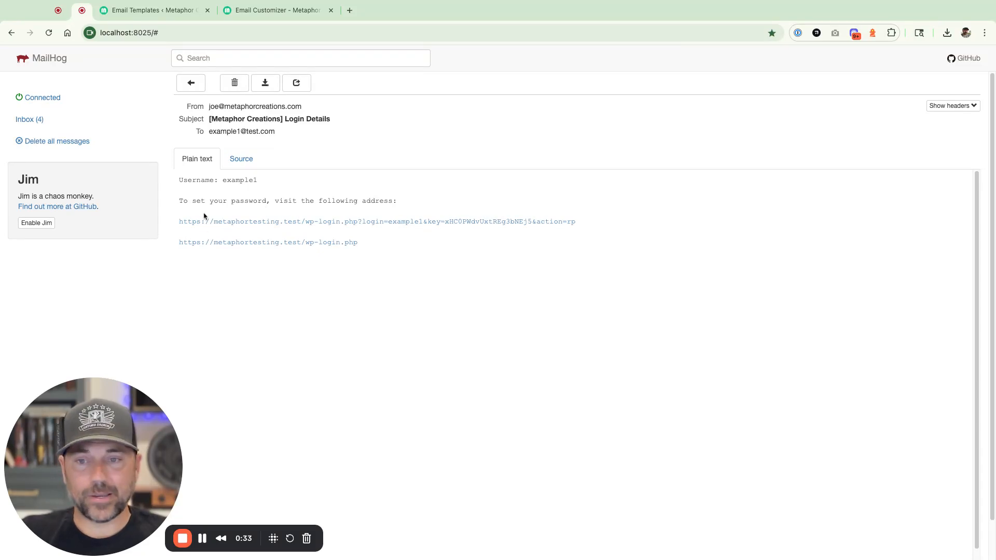
{"action": "left_click", "coordinate": [52, 120]}
{"action": "left_click", "coordinate": [425, 103]}
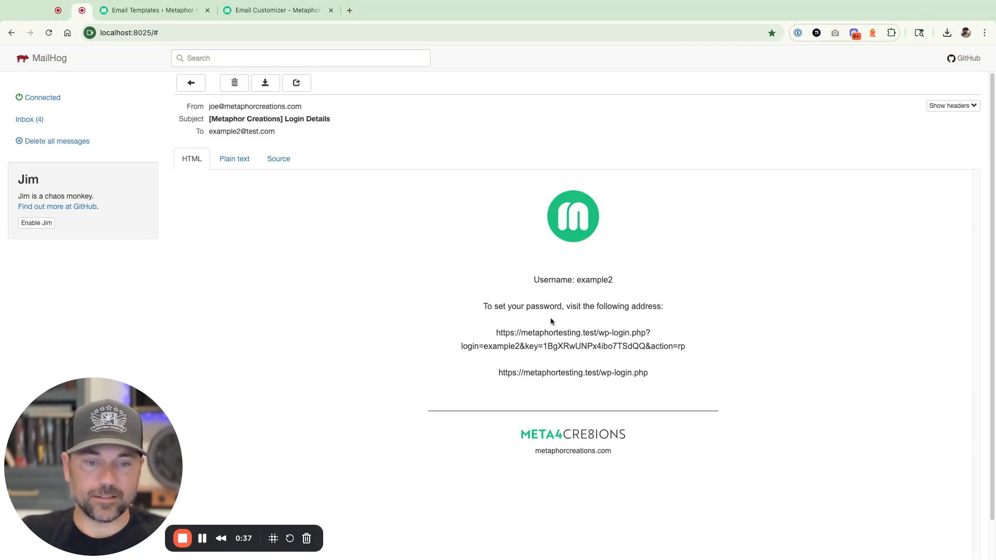
{"action": "left_click_drag", "start_coordinate": [527, 280], "coordinate": [670, 384]}
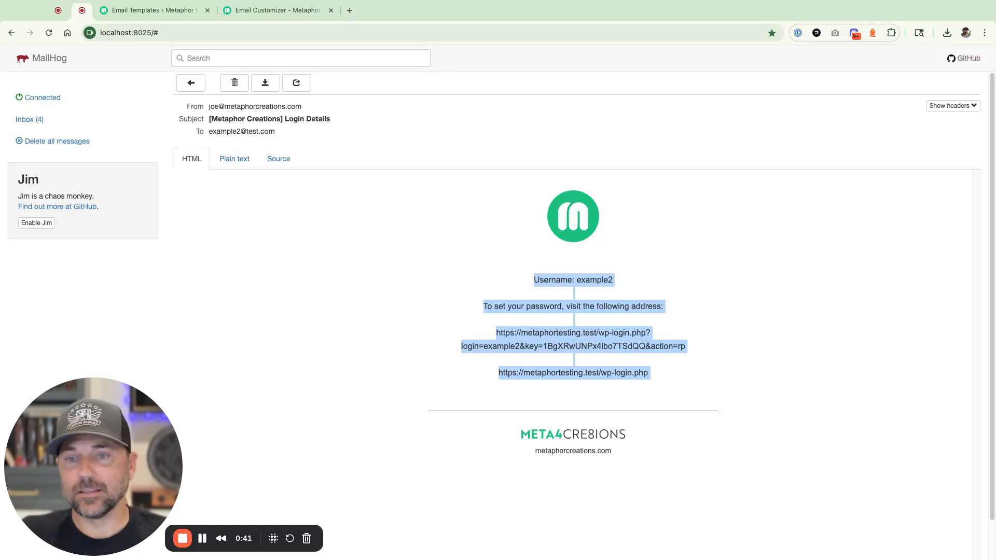
{"action": "left_click", "coordinate": [132, 16]}
{"action": "left_click", "coordinate": [228, 82]}
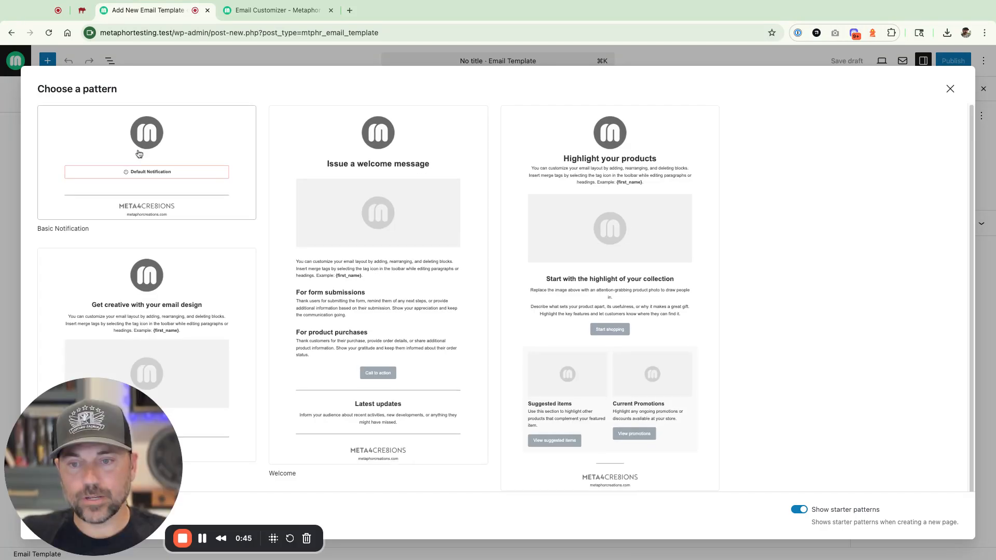
- Build the template from the Basic Notification pattern and title it 'New User Welcome Message'
{"action": "left_click", "coordinate": [138, 154]}
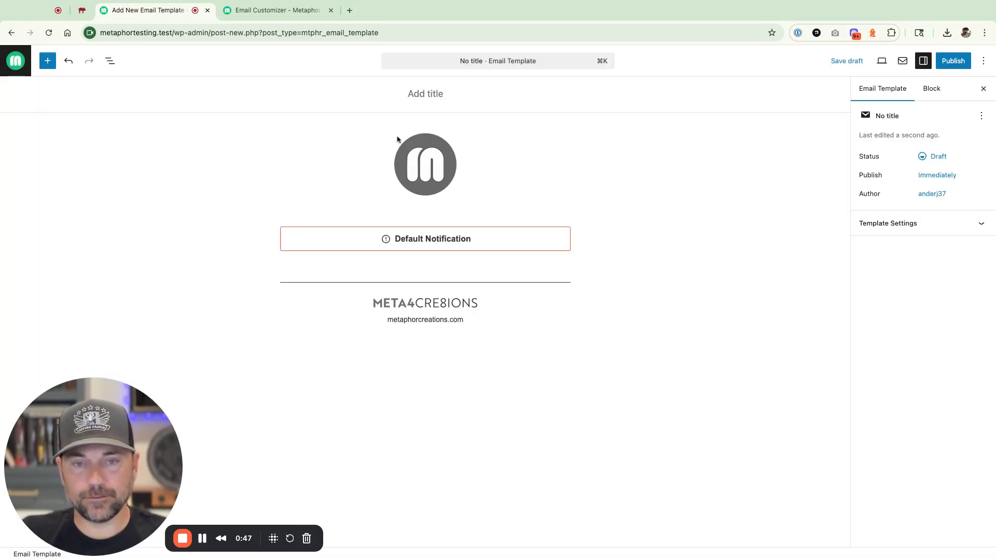
{"action": "type", "text": "New"}
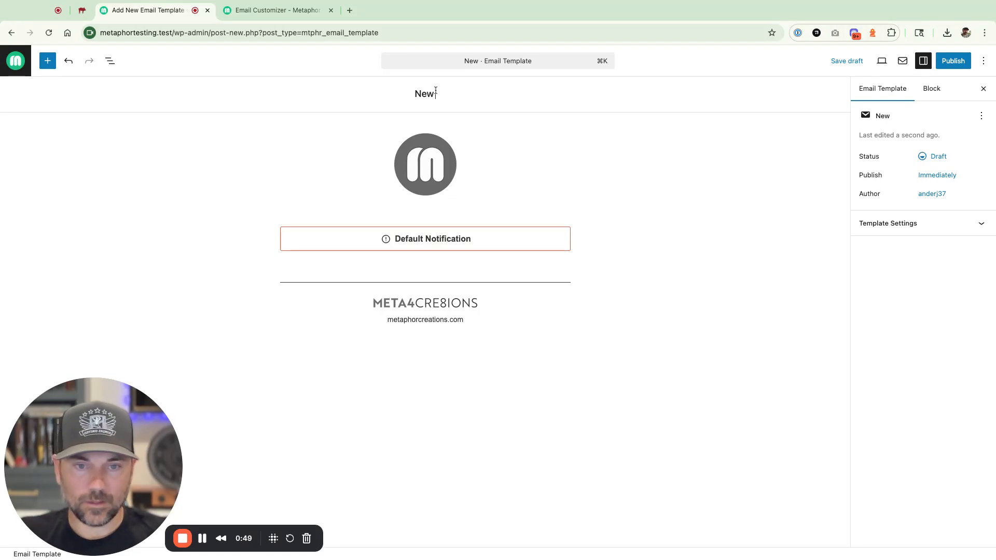
{"action": "type", "text": " User Welcome Message"}
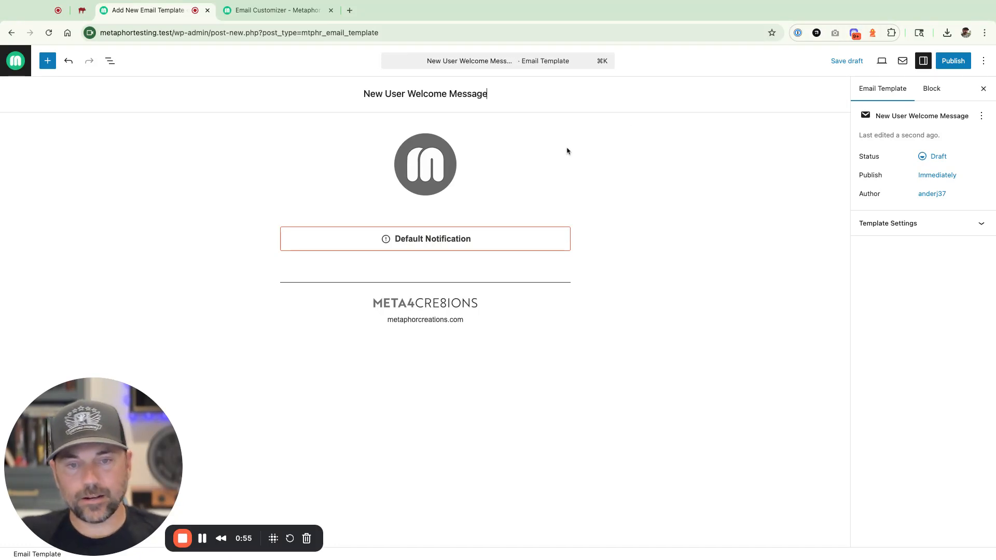
{"action": "left_click", "coordinate": [416, 165]}
- Replace the header logo with the green M logo from the Media Library
{"action": "left_click", "coordinate": [442, 121]}
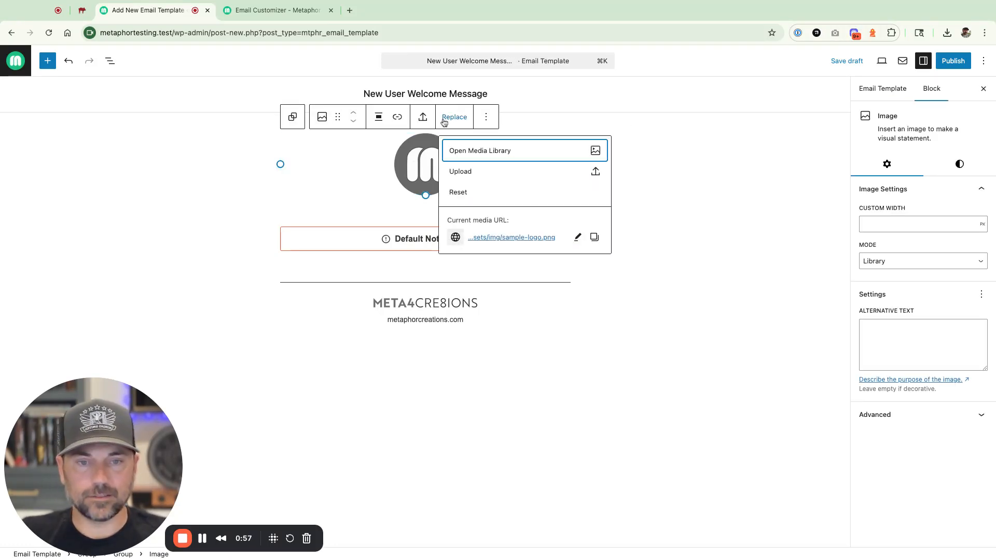
{"action": "left_click", "coordinate": [497, 152]}
{"action": "left_click", "coordinate": [144, 179]}
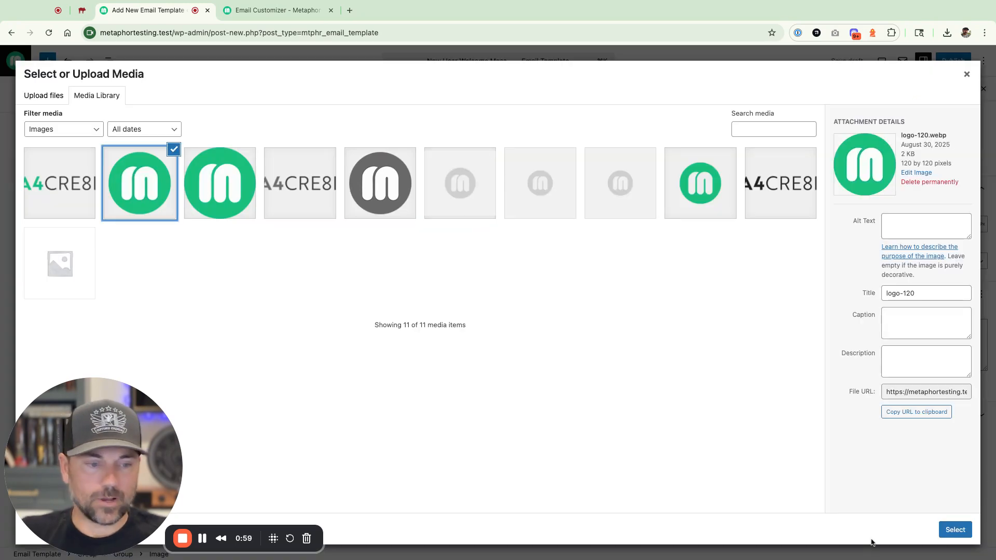
{"action": "left_click", "coordinate": [954, 529]}
- Swap the footer wordmark for the coloured META4CRE8IONS image and delete the empty paragraph
{"action": "left_click", "coordinate": [399, 314]}
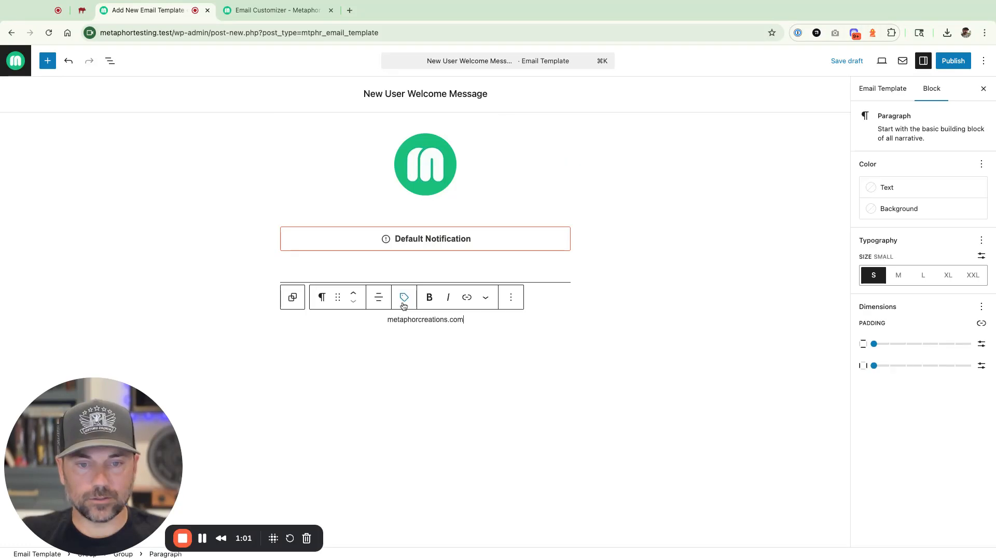
{"action": "left_click", "coordinate": [402, 297]}
{"action": "left_click", "coordinate": [618, 367]}
{"action": "left_click", "coordinate": [452, 301]}
{"action": "left_click", "coordinate": [449, 283]}
{"action": "left_click", "coordinate": [455, 318]}
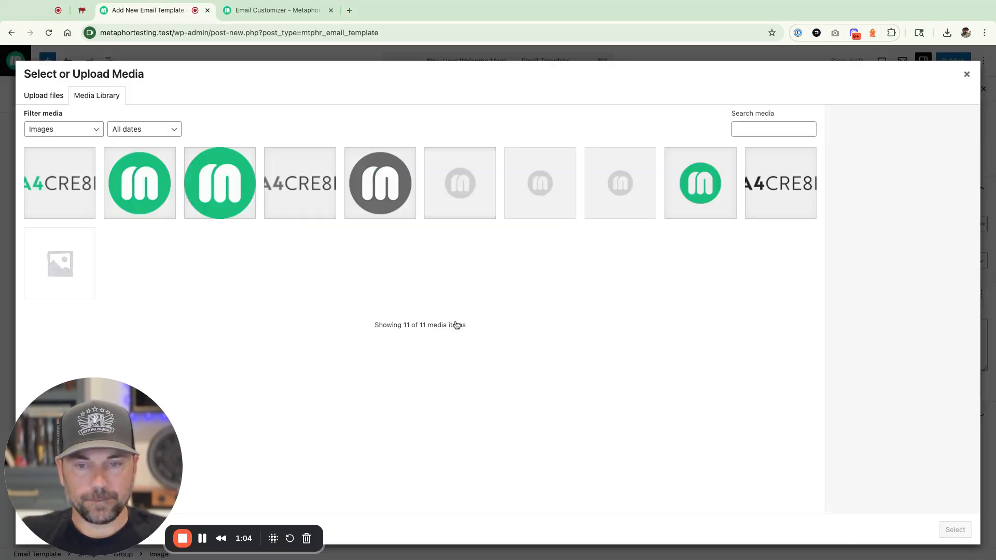
{"action": "left_click", "coordinate": [57, 192]}
{"action": "left_click", "coordinate": [964, 530]}
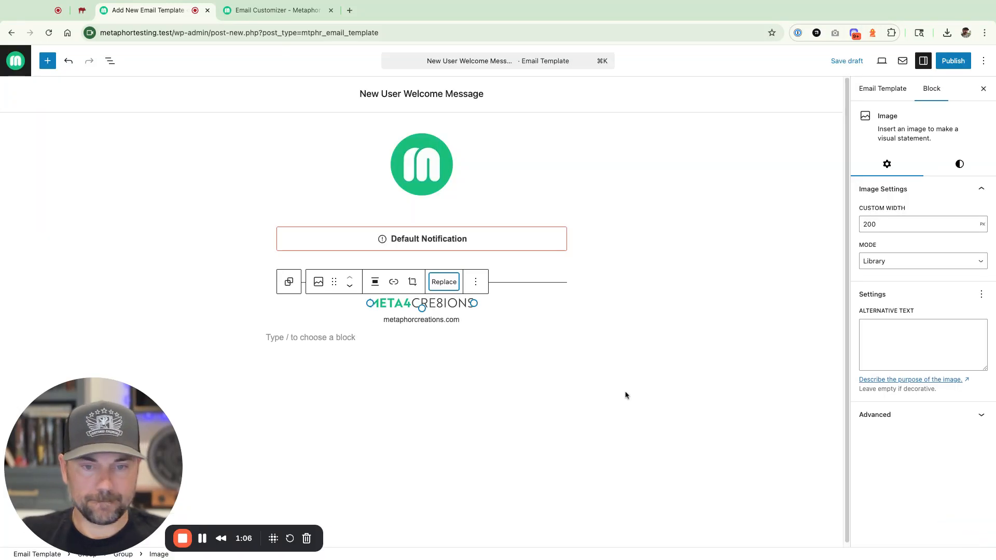
{"action": "left_click", "coordinate": [348, 336]}
{"action": "key", "text": "BackSpace"}
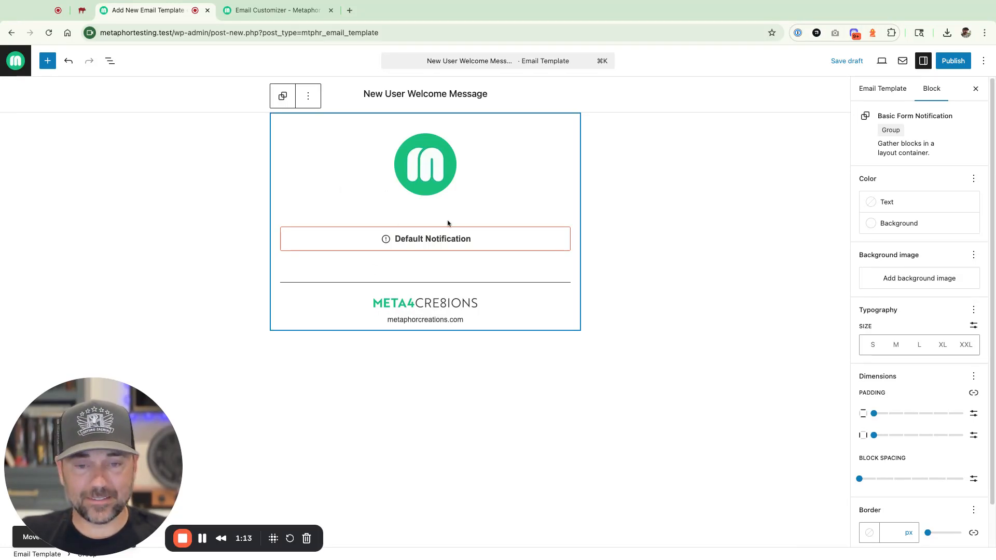
- Delete the Default Notification block from the template
{"action": "left_click", "coordinate": [449, 243]}
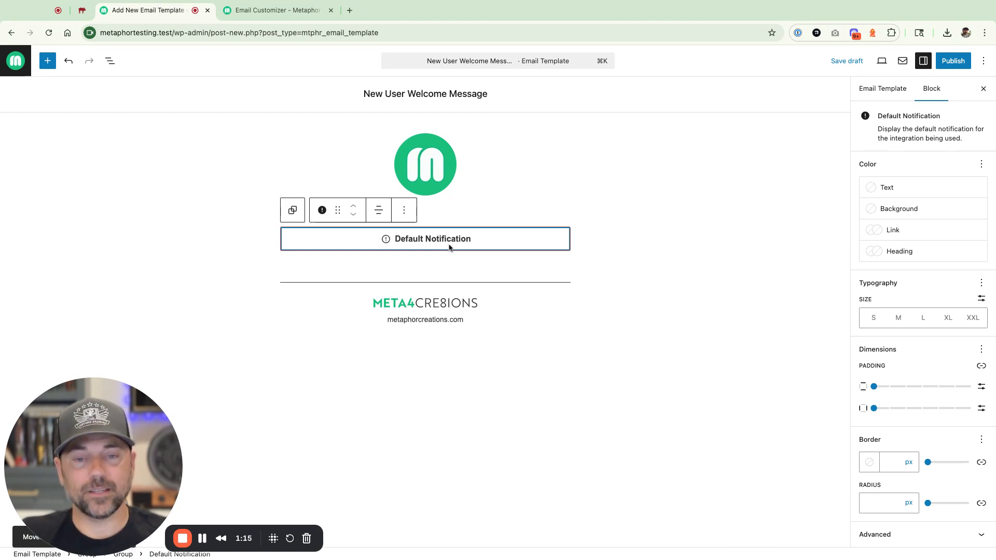
{"action": "key", "text": "BackSpace"}
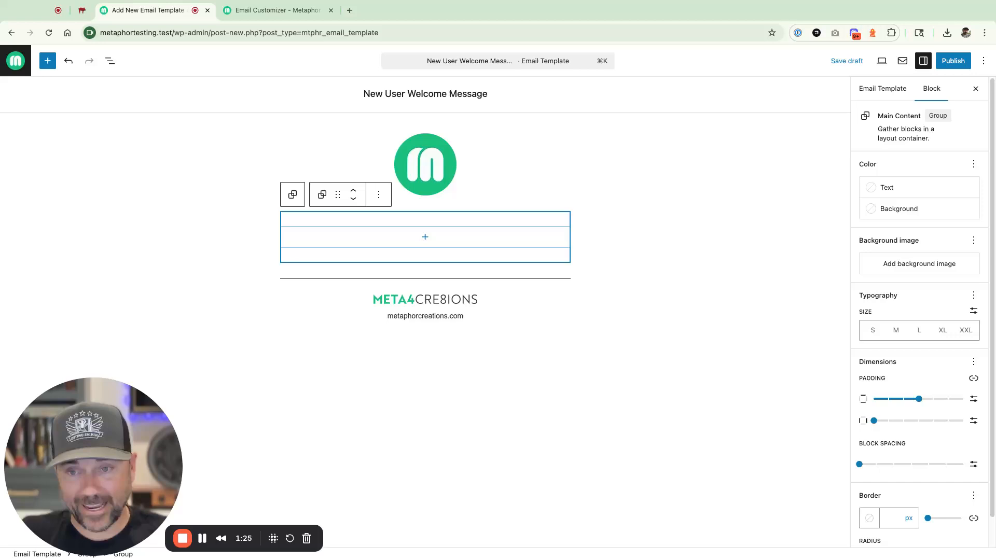
- Insert the 'User: New User Welcome Notification' pattern from the WordPress Defaults patterns
{"action": "left_click", "coordinate": [47, 60]}
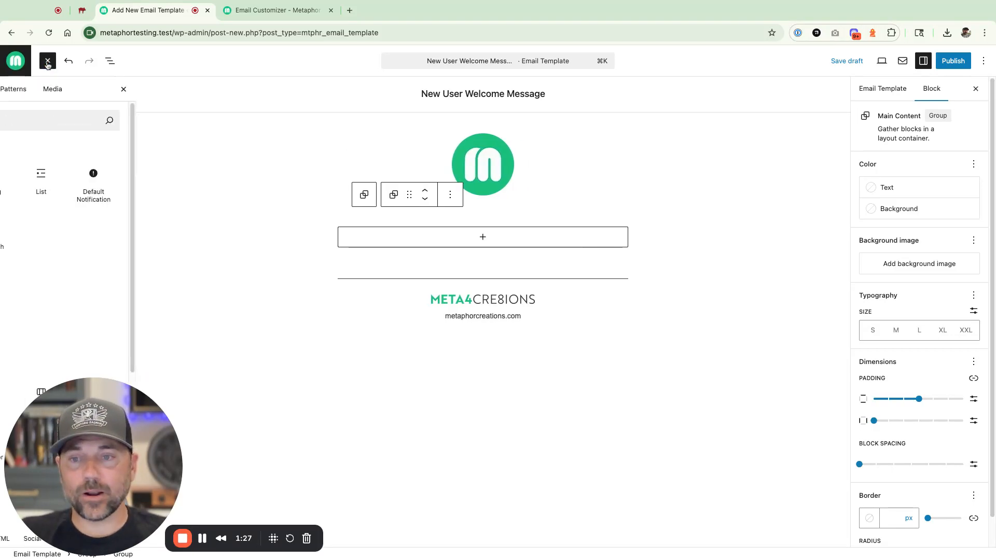
{"action": "left_click", "coordinate": [58, 89]}
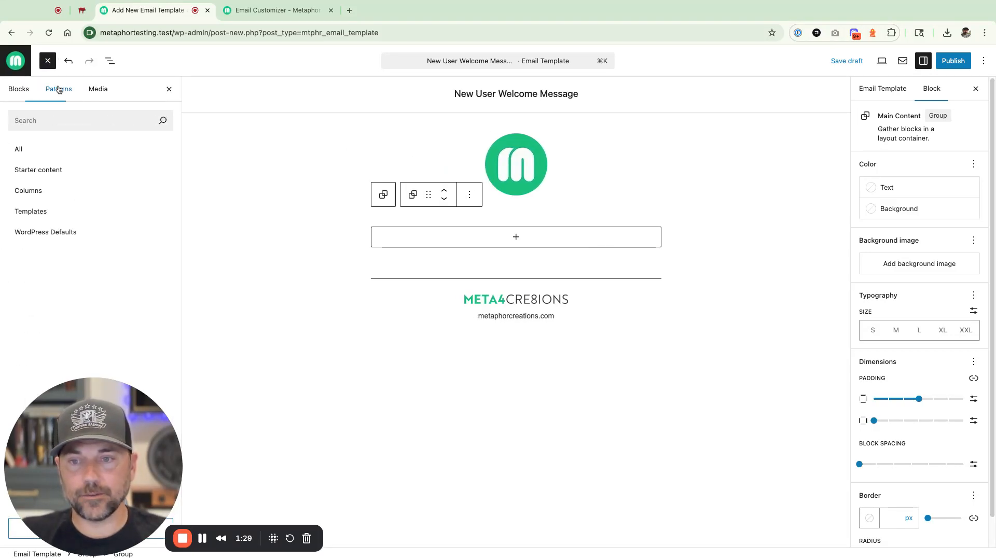
{"action": "left_click", "coordinate": [49, 232]}
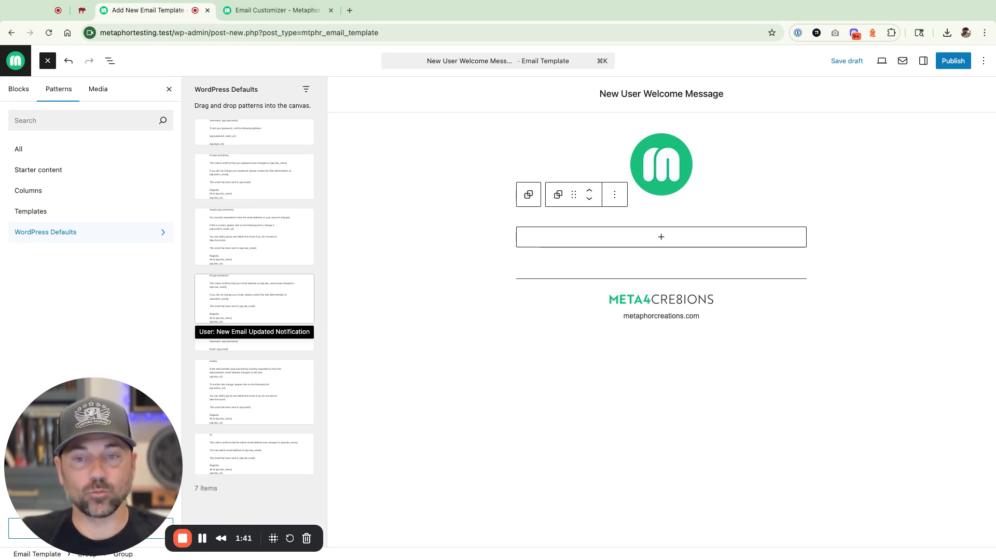
{"action": "left_click", "coordinate": [221, 135]}
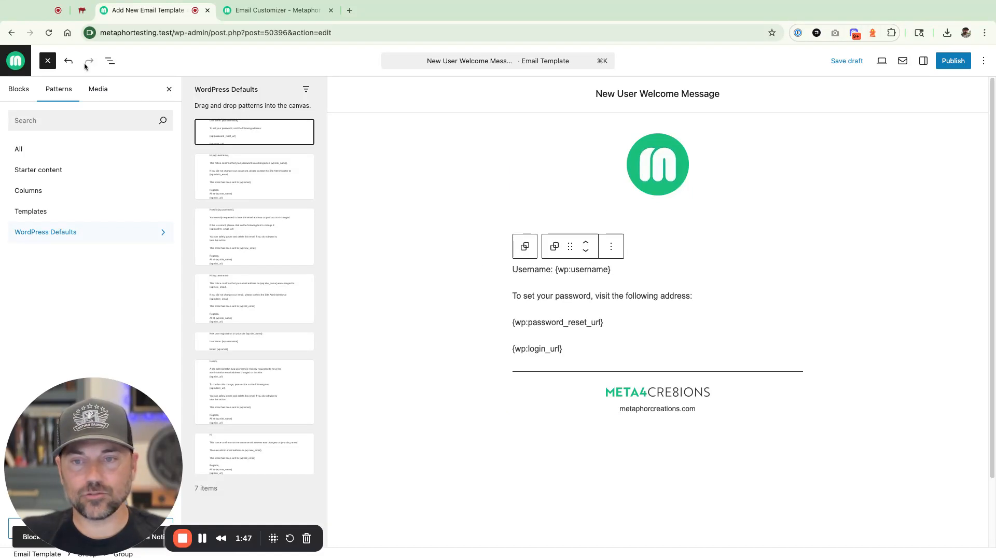
- Bold the word Username and move the welcome notification group below the footer
{"action": "left_click", "coordinate": [110, 61]}
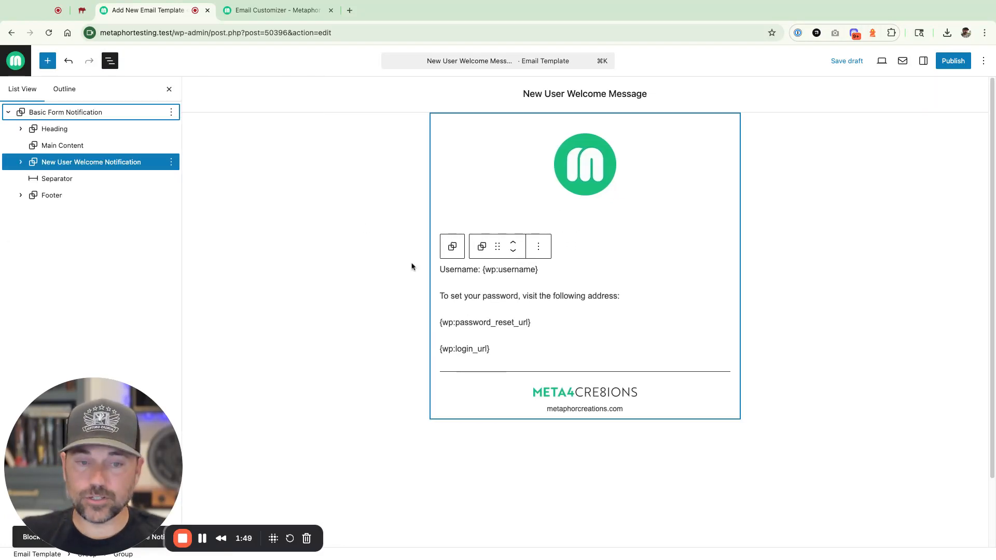
{"action": "double_click", "coordinate": [452, 269]}
{"action": "key", "text": "super+b"}
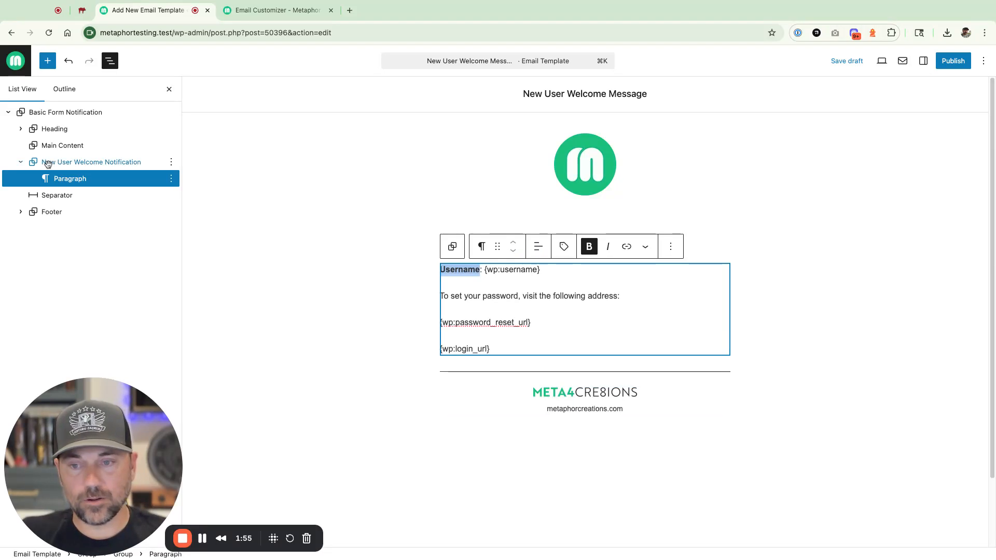
{"action": "left_click_drag", "start_coordinate": [36, 163], "coordinate": [36, 222]}
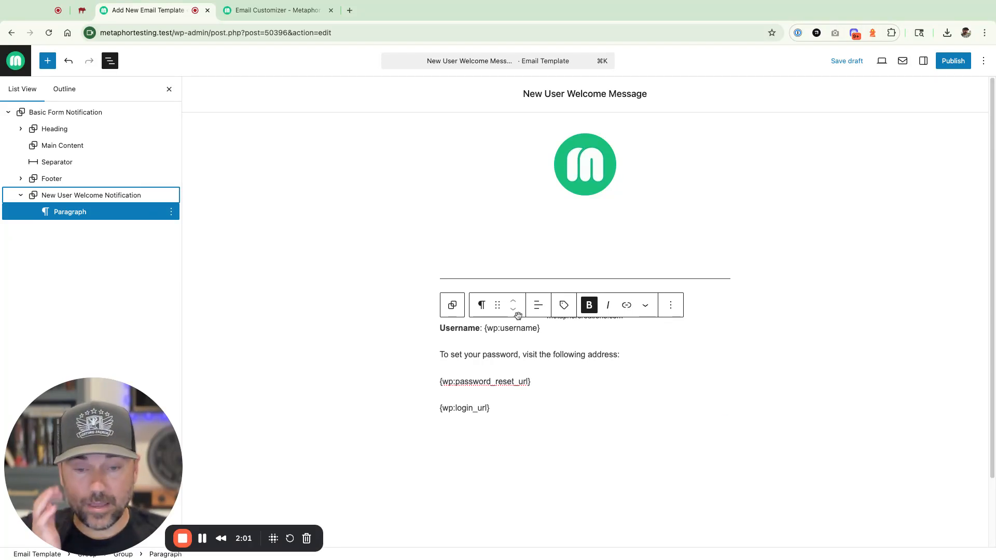
- Review the username, password-reset and login URL tags, then select the empty Main Content group
{"action": "double_click", "coordinate": [487, 330]}
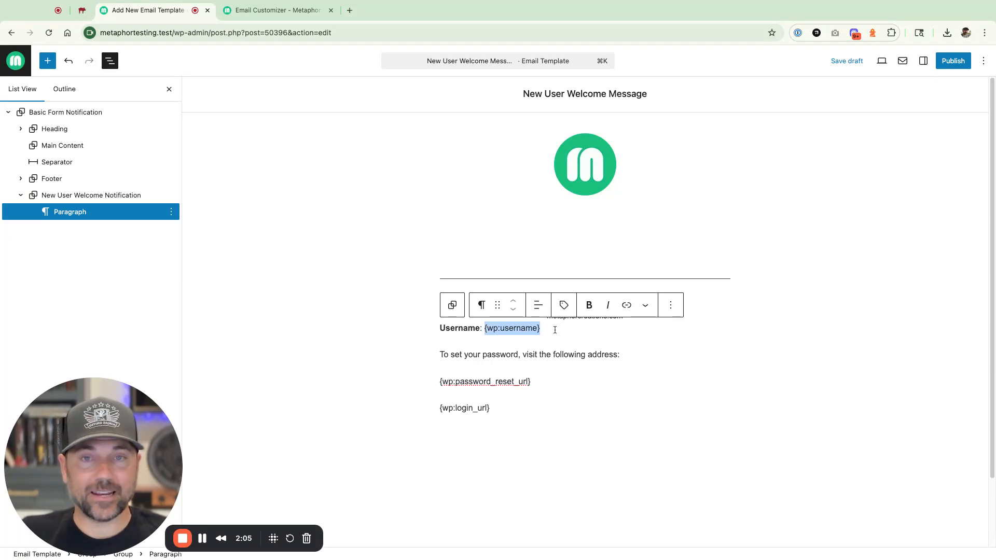
{"action": "left_click", "coordinate": [492, 358]}
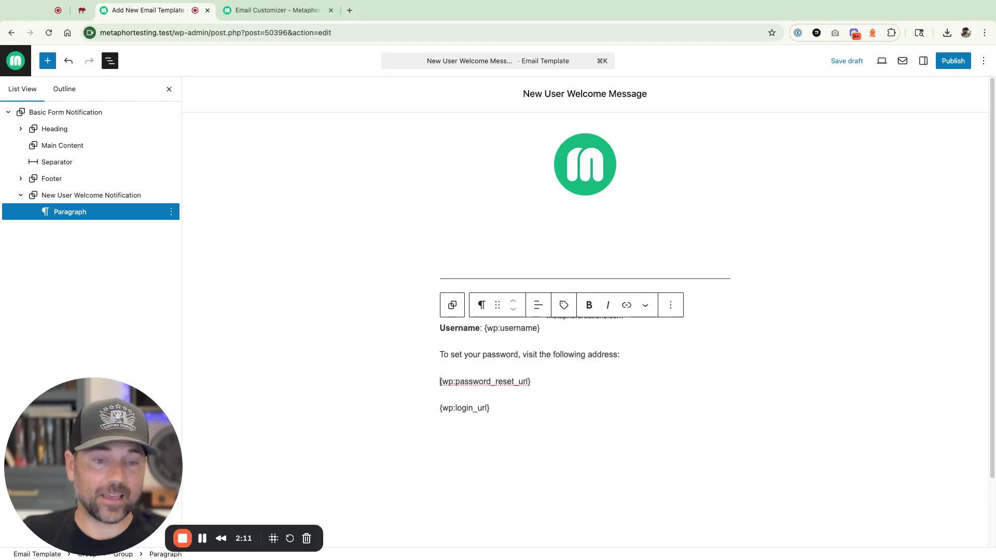
{"action": "left_click", "coordinate": [509, 261]}
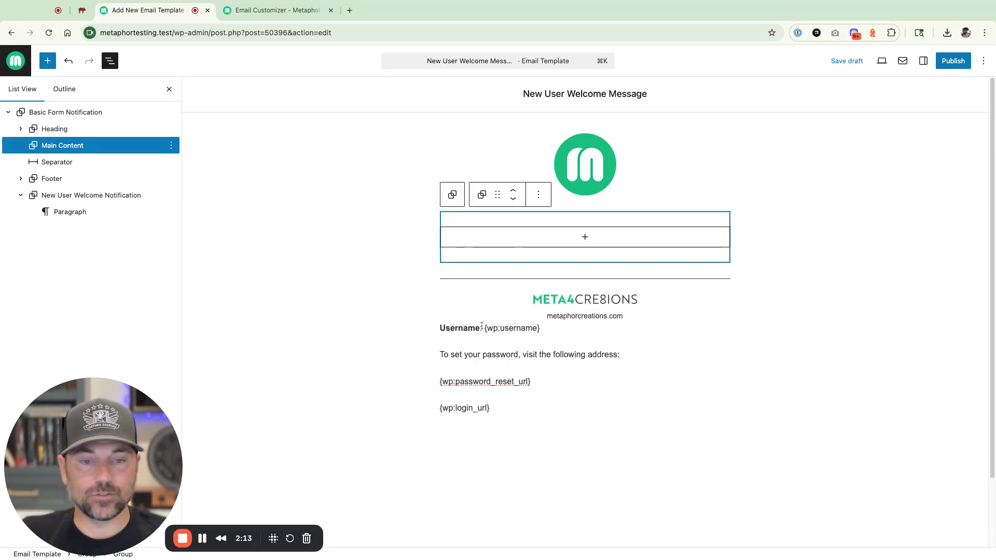
{"action": "left_click_drag", "start_coordinate": [483, 327], "coordinate": [540, 329]}
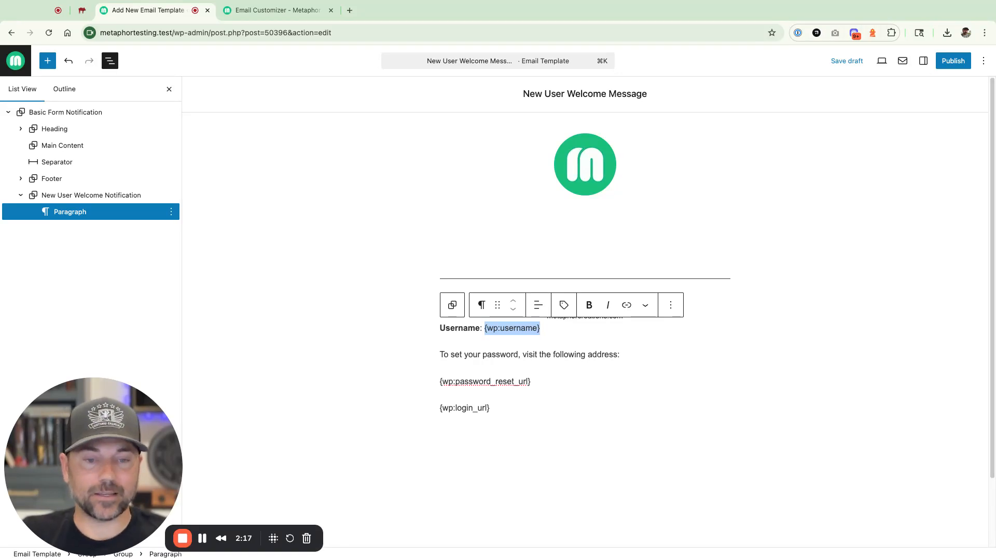
{"action": "left_click_drag", "start_coordinate": [449, 380], "coordinate": [532, 381]}
{"action": "left_click_drag", "start_coordinate": [453, 408], "coordinate": [491, 408]}
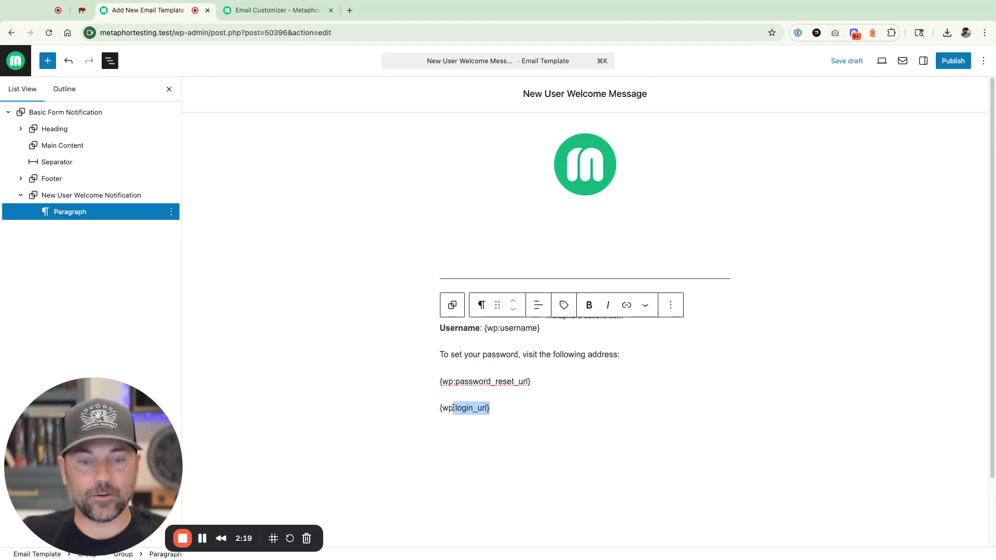
{"action": "left_click", "coordinate": [583, 238]}
- Add a centred heading reading 'Welcome, User' to the Main Content group
{"action": "left_click", "coordinate": [584, 237]}
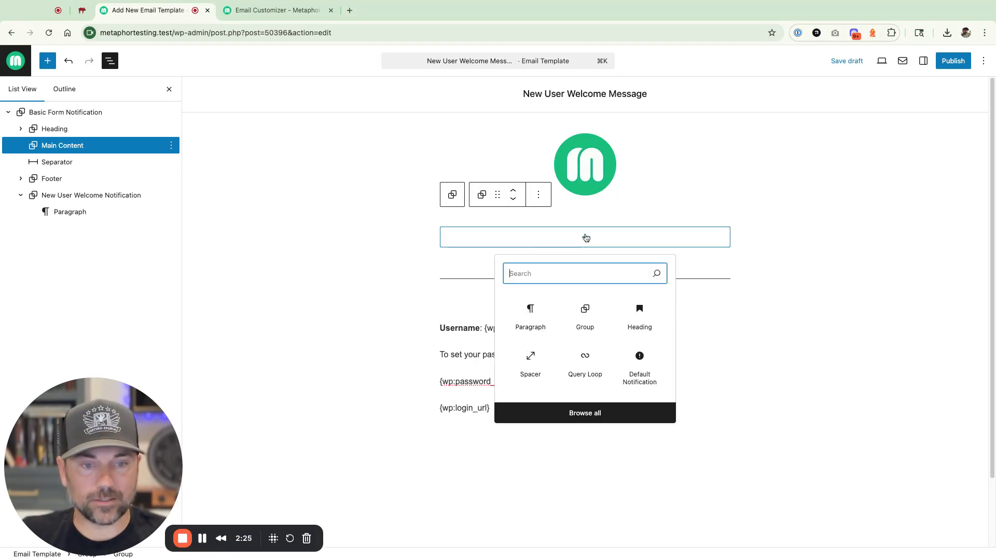
{"action": "left_click", "coordinate": [634, 317]}
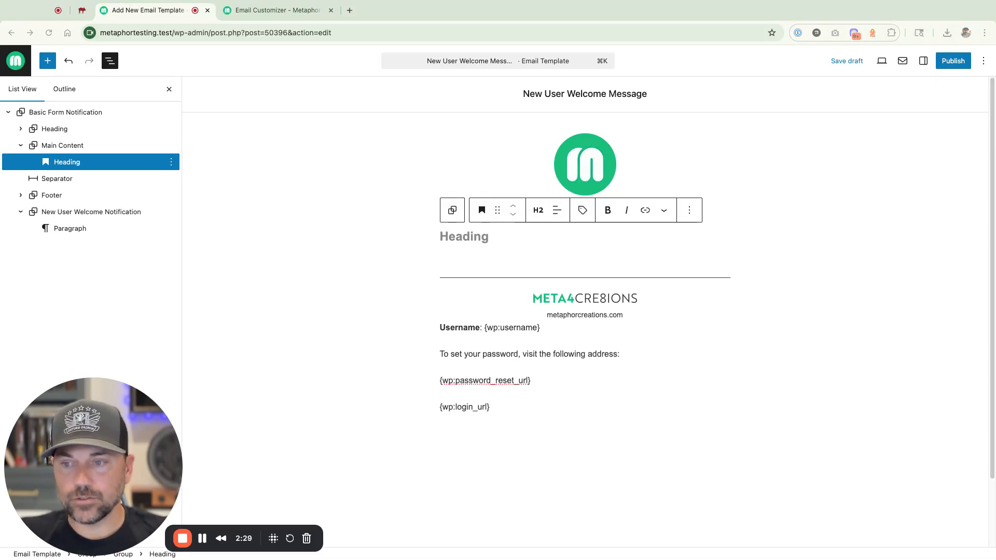
{"action": "left_click", "coordinate": [453, 237]}
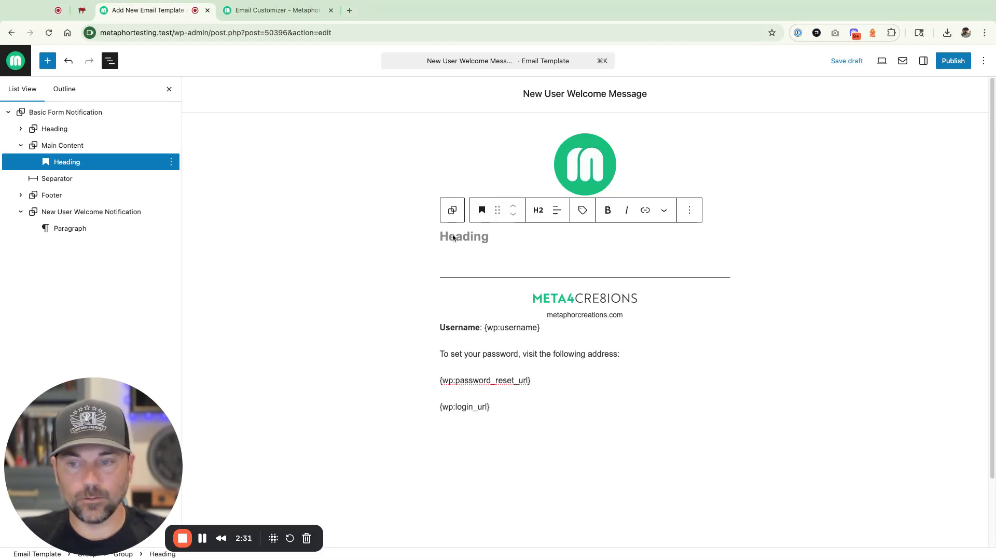
{"action": "type", "text": "Welcome, User"}
{"action": "left_click", "coordinate": [556, 210]}
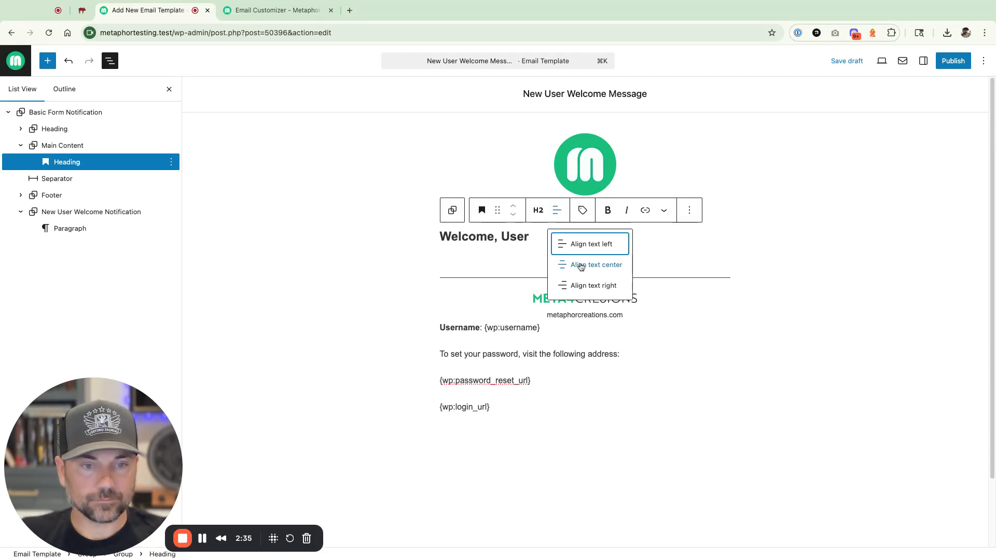
{"action": "left_click", "coordinate": [580, 265]}
- Replace 'User' in the heading with the copied {wp:username} tag and save the draft
{"action": "double_click", "coordinate": [612, 239]}
{"action": "left_click_drag", "start_coordinate": [485, 328], "coordinate": [540, 328]}
{"action": "key", "text": "cmd+c"}
{"action": "double_click", "coordinate": [607, 238]}
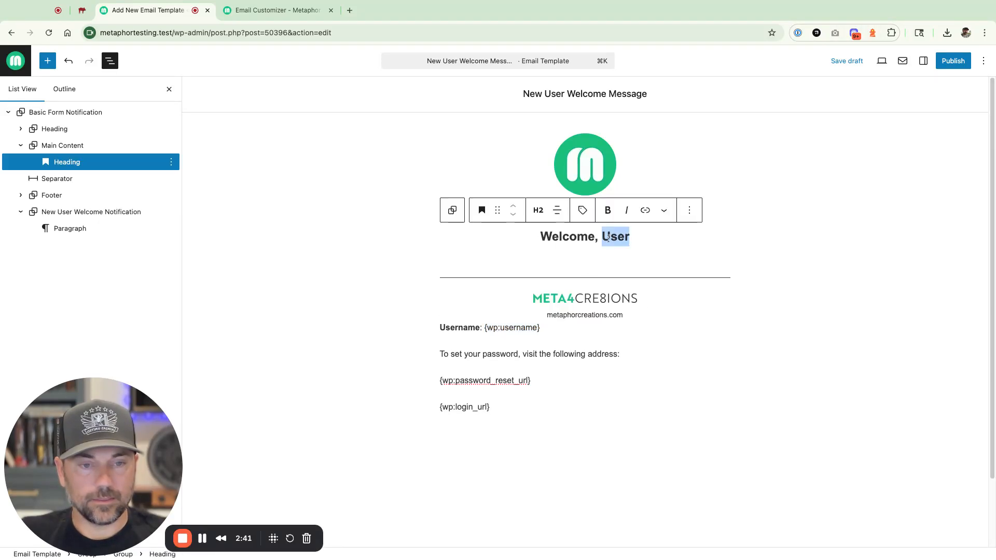
{"action": "key", "text": "cmd+v"}
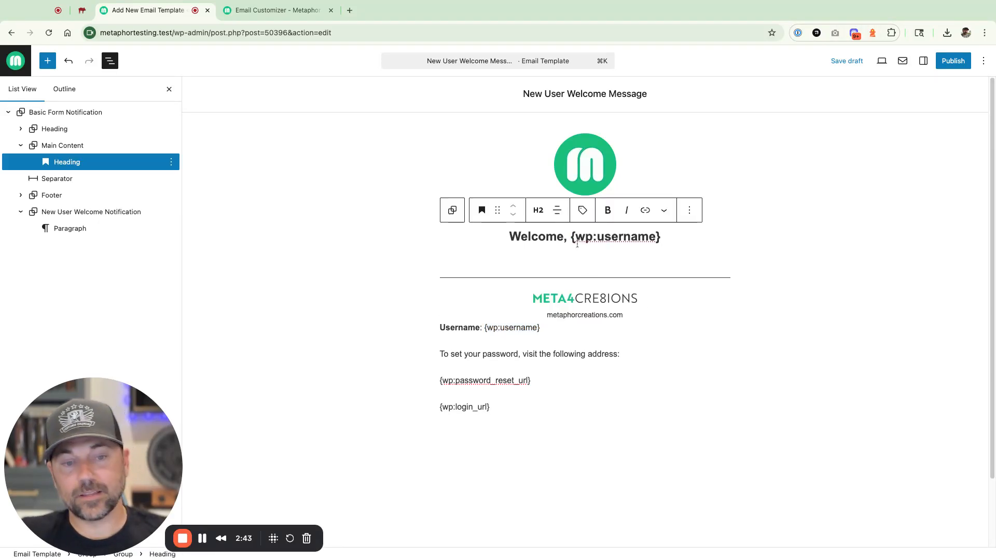
{"action": "key", "text": "cmd+s"}
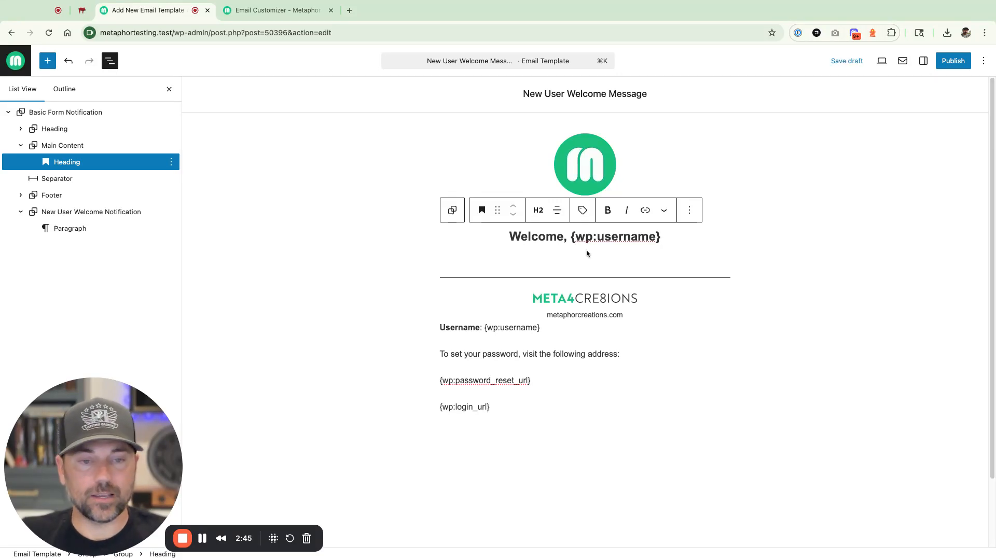
- Insert the {wp:username} tag into the heading from the WordPress tags list
{"action": "double_click", "coordinate": [489, 329]}
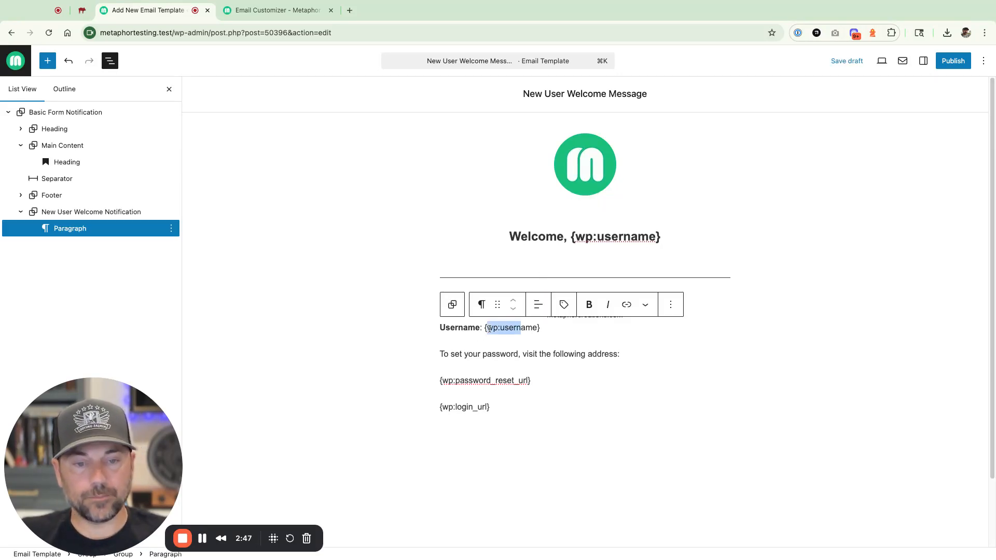
{"action": "left_click", "coordinate": [610, 237]}
{"action": "left_click_drag", "start_coordinate": [661, 236], "coordinate": [571, 237]}
{"action": "left_click", "coordinate": [582, 210]}
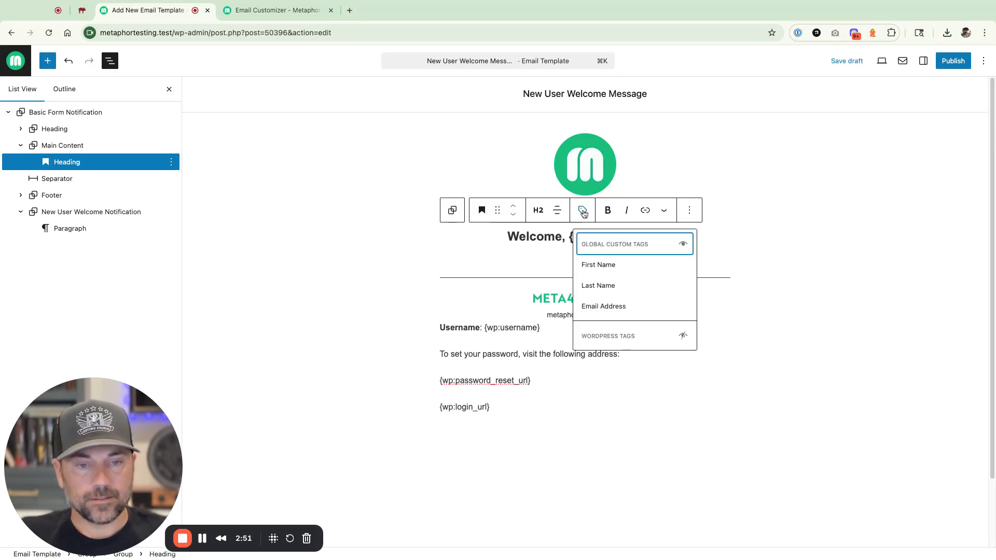
{"action": "left_click", "coordinate": [602, 335]}
{"action": "scroll", "coordinate": [602, 335], "scroll_direction": "down", "scroll_amount": 3}
{"action": "left_click", "coordinate": [602, 318]}
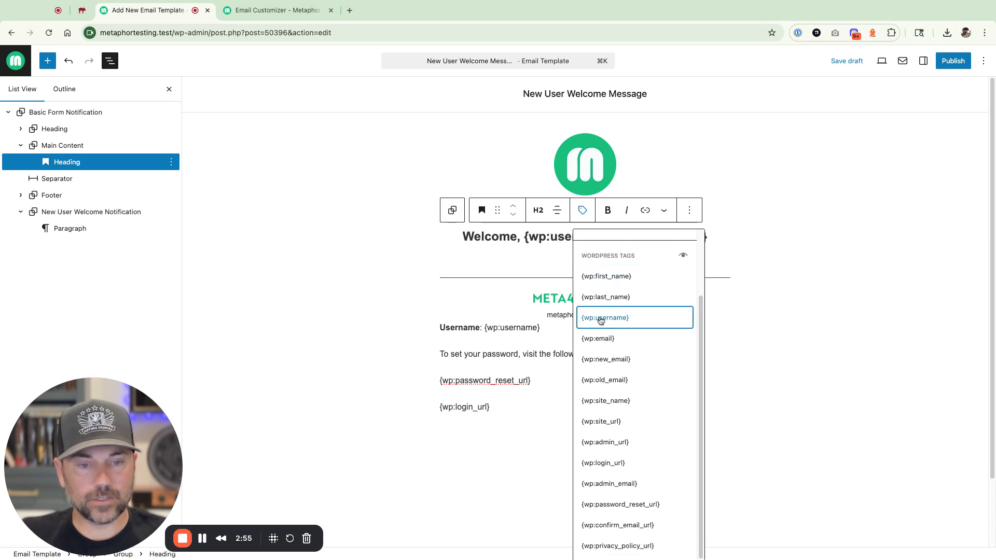
{"action": "left_click", "coordinate": [521, 267]}
- Delete the duplicated {wp:username} tag from the welcome heading
{"action": "left_click_drag", "start_coordinate": [695, 239], "coordinate": [632, 241]}
{"action": "left_click", "coordinate": [614, 241]}
{"action": "key", "text": "super+shift+Right"}
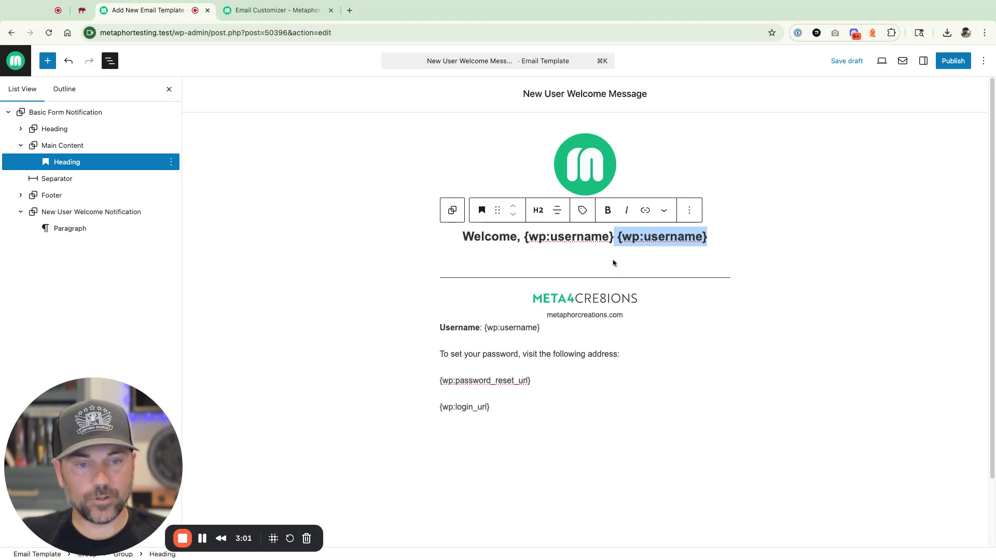
{"action": "left_click", "coordinate": [619, 240]}
{"action": "key", "text": "shift+Right"}
{"action": "key", "text": "shift+Right"}
{"action": "key", "text": "shift+Right"}
{"action": "key", "text": "shift+Right"}
{"action": "key", "text": "shift+Right"}
{"action": "key", "text": "shift+Right"}
{"action": "key", "text": "shift+Right"}
{"action": "key", "text": "shift+Right"}
{"action": "key", "text": "shift+Right"}
{"action": "key", "text": "shift+Right"}
{"action": "key", "text": "shift+Right"}
{"action": "key", "text": "shift+Right"}
{"action": "key", "text": "shift+Right"}
{"action": "key", "text": "shift+Right"}
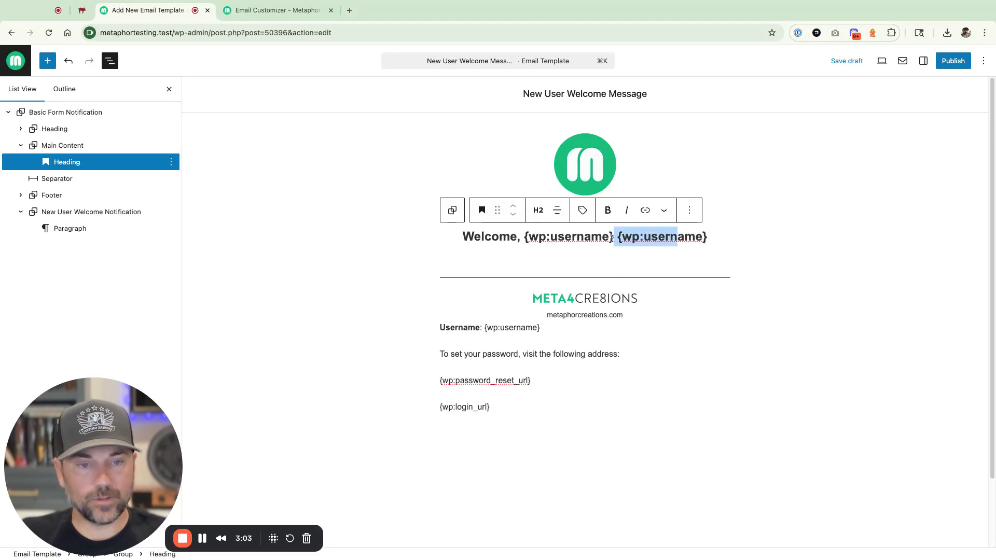
{"action": "key", "text": "BackSpace"}
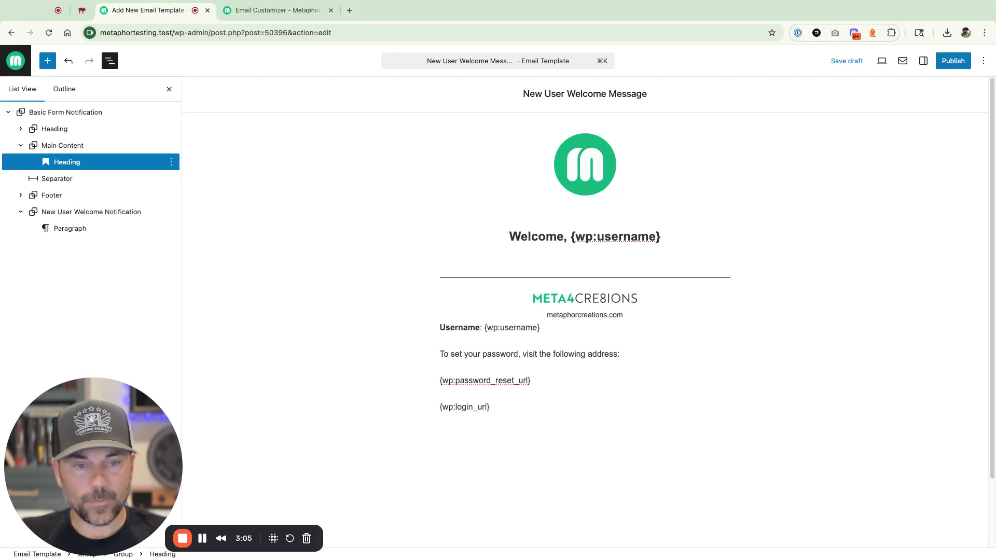
- End the heading with '!' and paste a centred welcome paragraph beneath it
{"action": "type", "text": "!"}
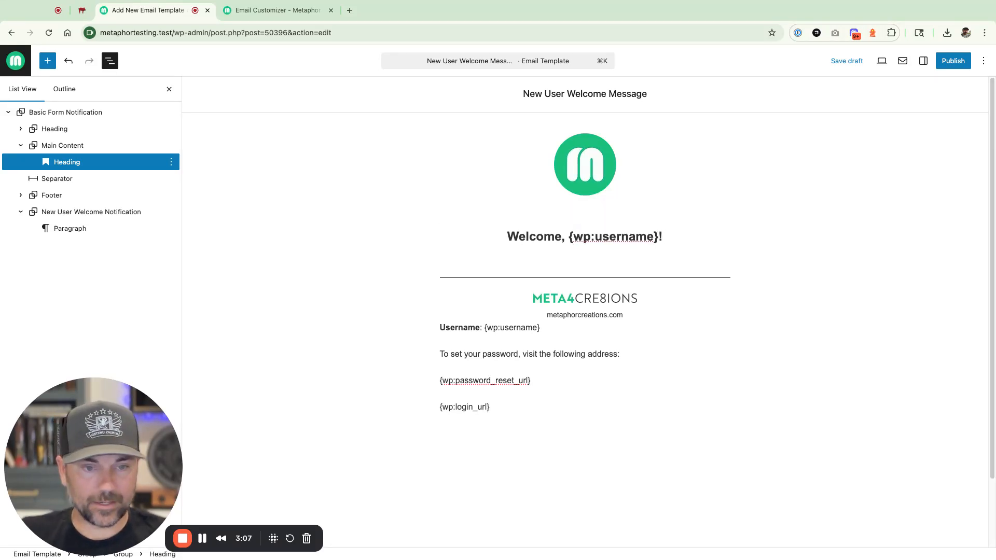
{"action": "key", "text": "Return"}
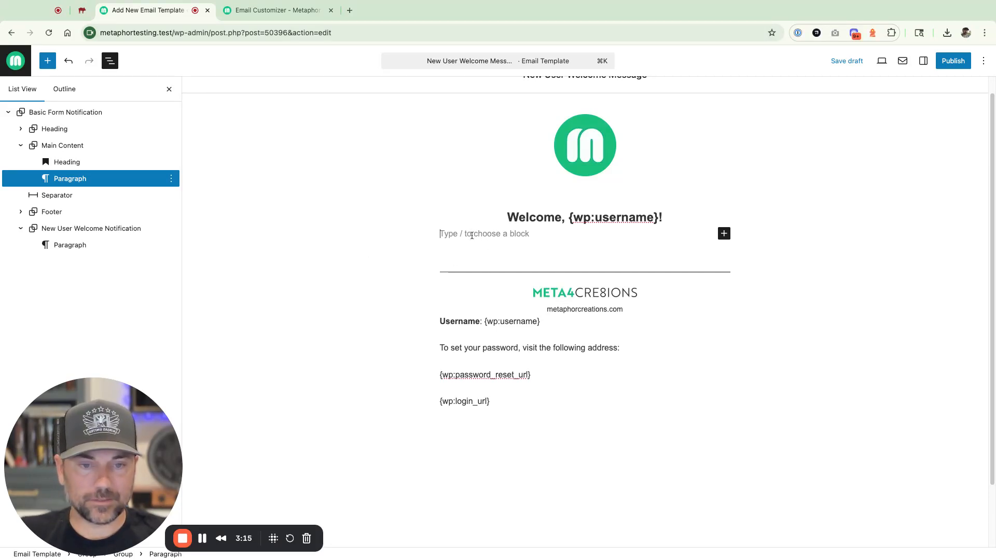
{"action": "key", "text": "super+v"}
{"action": "left_click", "coordinate": [539, 197]}
{"action": "left_click", "coordinate": [557, 256]}
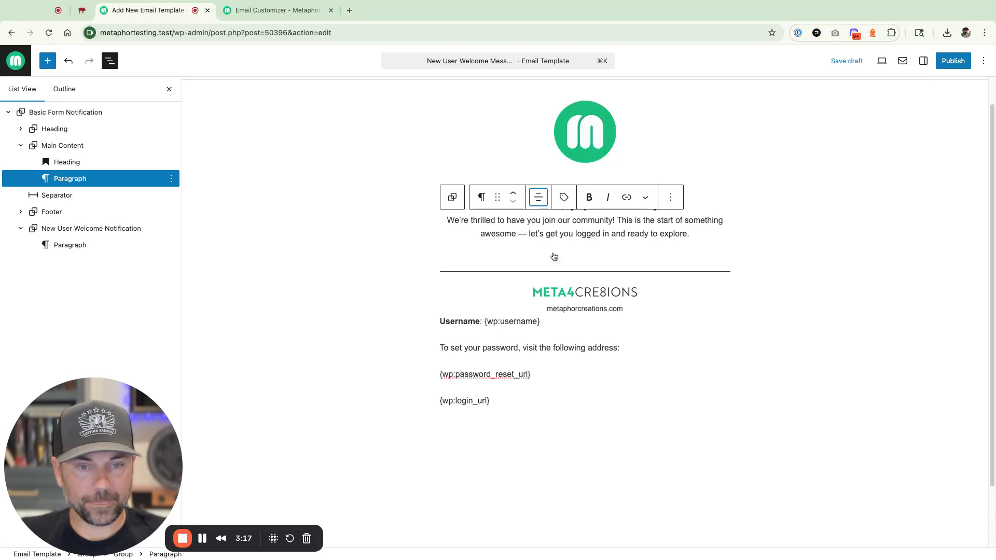
- Set the paragraph's typography size to a custom 18 px
{"action": "left_click", "coordinate": [923, 60]}
{"action": "left_click", "coordinate": [922, 275]}
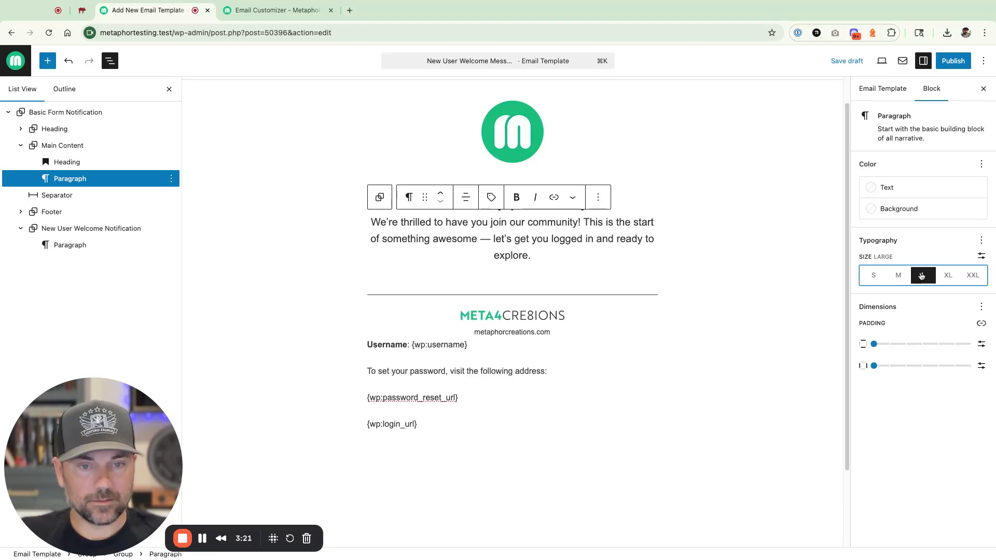
{"action": "left_click", "coordinate": [902, 276]}
{"action": "left_click", "coordinate": [981, 256]}
{"action": "left_click", "coordinate": [889, 275]}
{"action": "key", "text": "Up"}
{"action": "key", "text": "Up"}
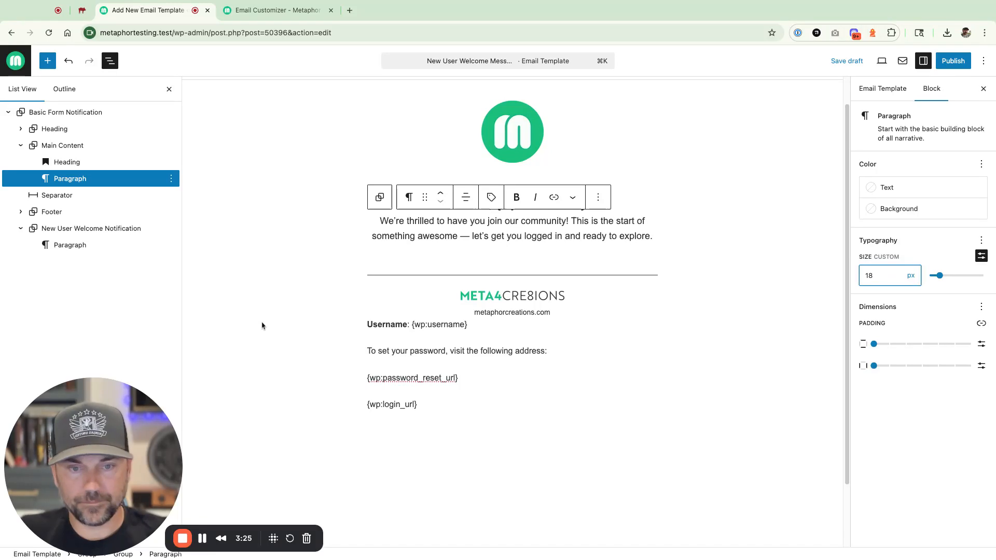
- Group the welcome heading and paragraph and increase their block spacing to 2
{"action": "left_click", "coordinate": [76, 182]}
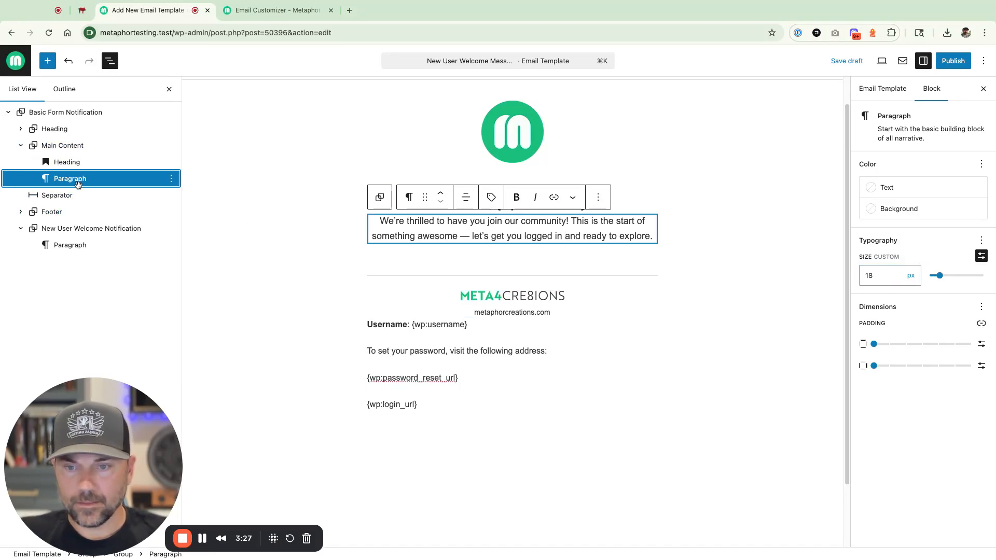
{"action": "left_click", "coordinate": [72, 162]}
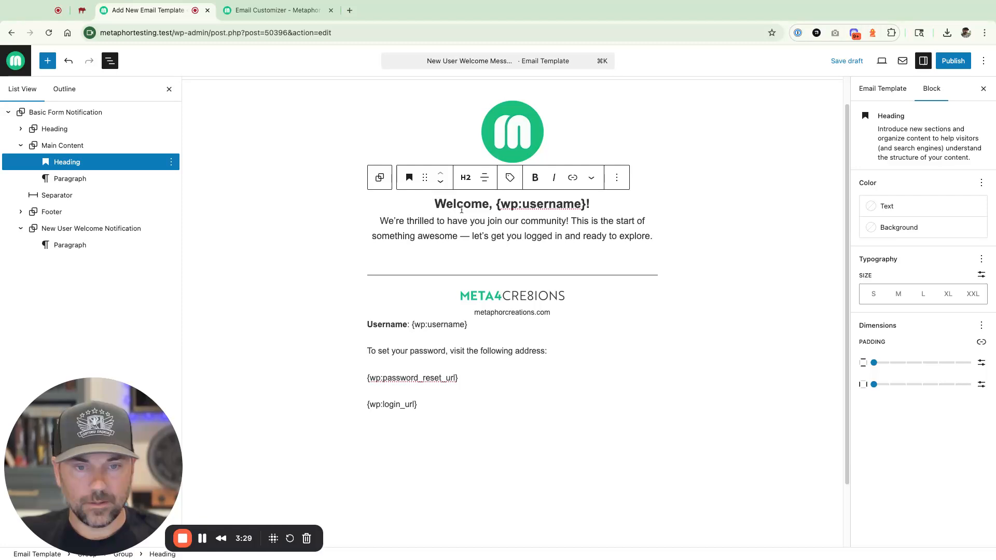
{"action": "left_click", "coordinate": [465, 231], "text": "shift"}
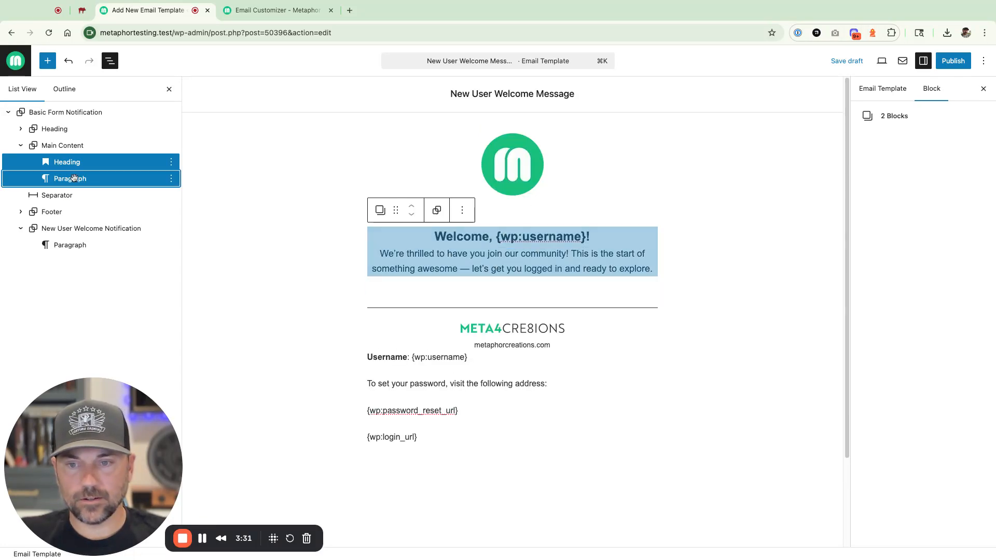
{"action": "left_click", "coordinate": [438, 213]}
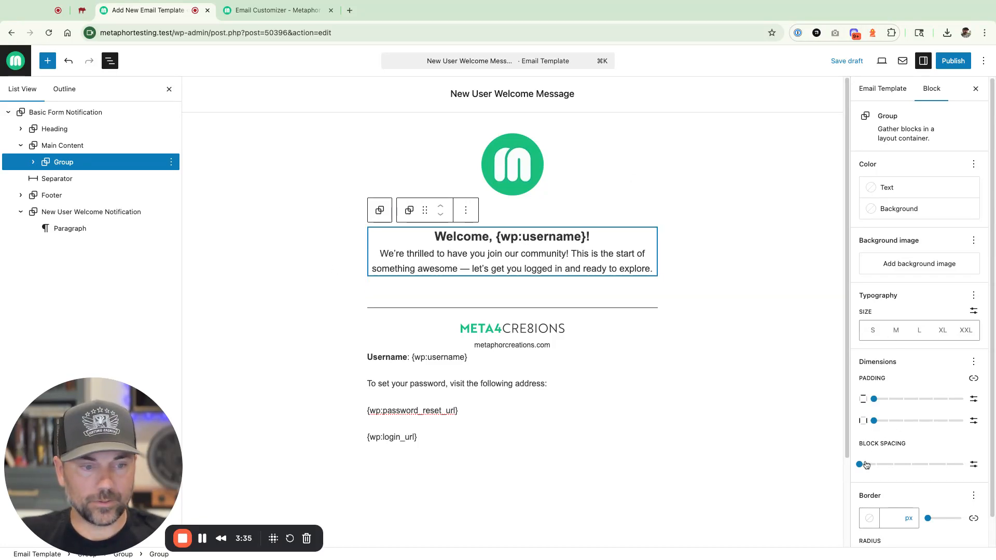
{"action": "left_click_drag", "start_coordinate": [861, 464], "coordinate": [894, 464]}
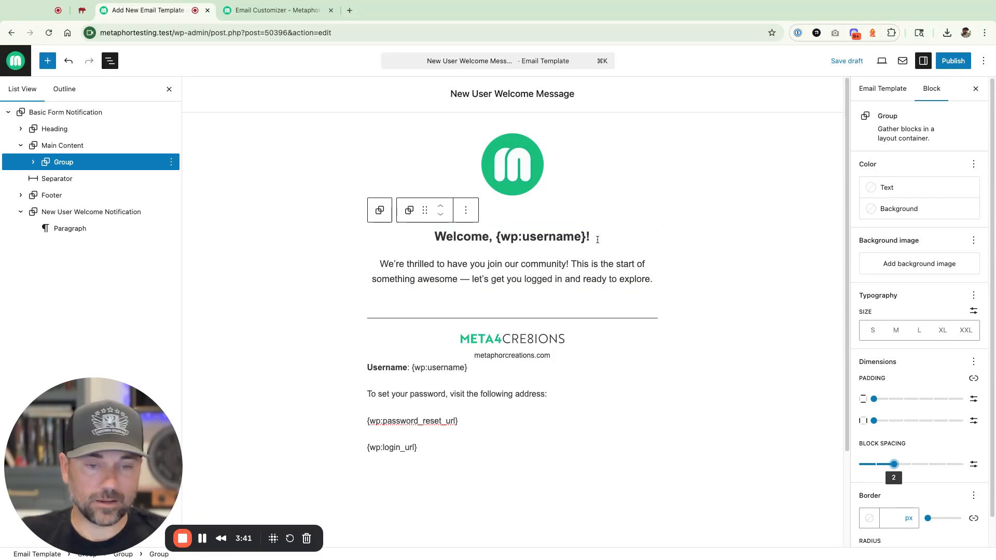
- Insert a spacer below the welcome heading with /spa, adjust its height, then delete it
{"action": "left_click", "coordinate": [596, 238]}
{"action": "key", "text": "Return"}
{"action": "type", "text": "/spa"}
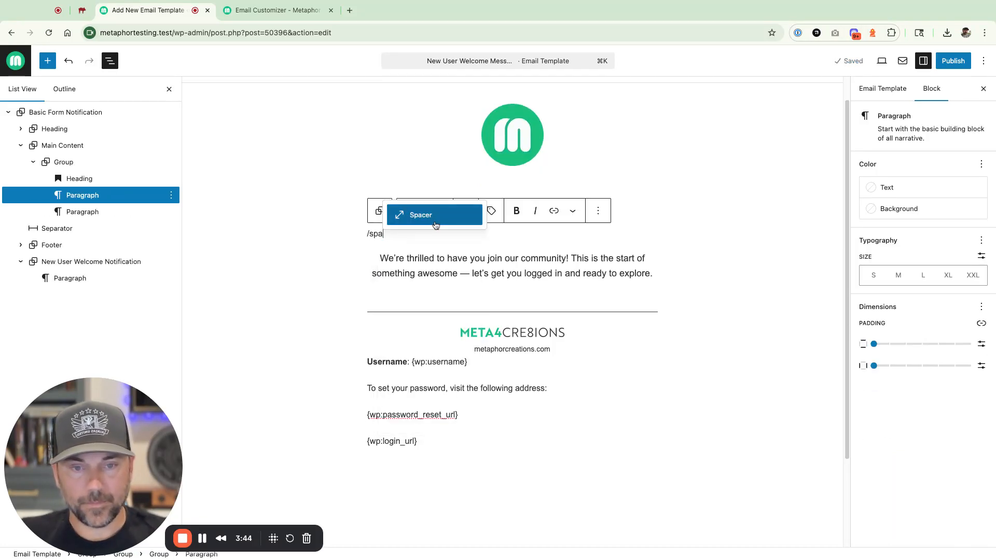
{"action": "key", "text": "Return"}
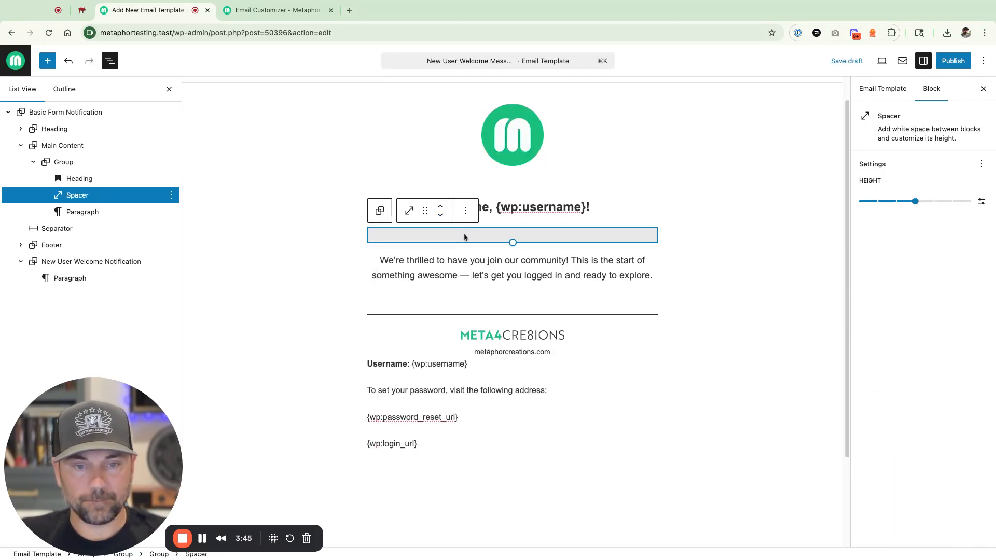
{"action": "mouse_move", "coordinate": [513, 245]}
{"action": "left_mouse_down"}
{"action": "mouse_move", "coordinate": [511, 296]}
{"action": "mouse_move", "coordinate": [512, 251]}
{"action": "left_mouse_up"}
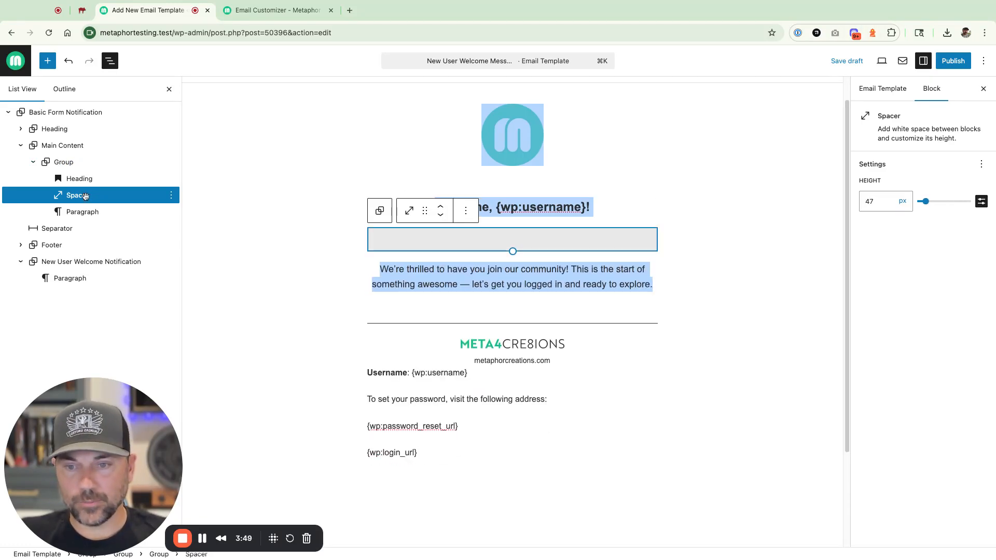
{"action": "key", "text": "Delete"}
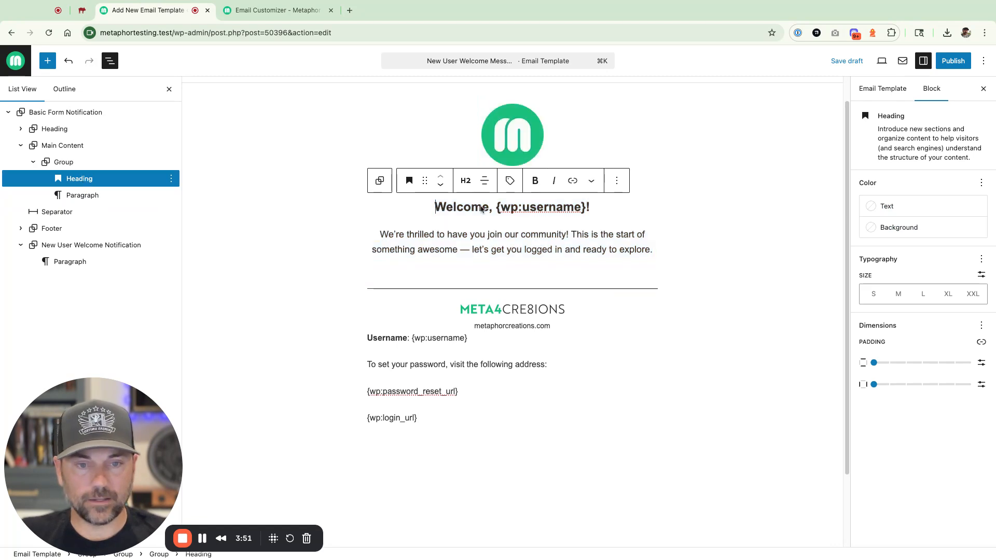
- Try extra bottom padding on the heading, then reset its padding to zero
{"action": "left_click", "coordinate": [980, 342]}
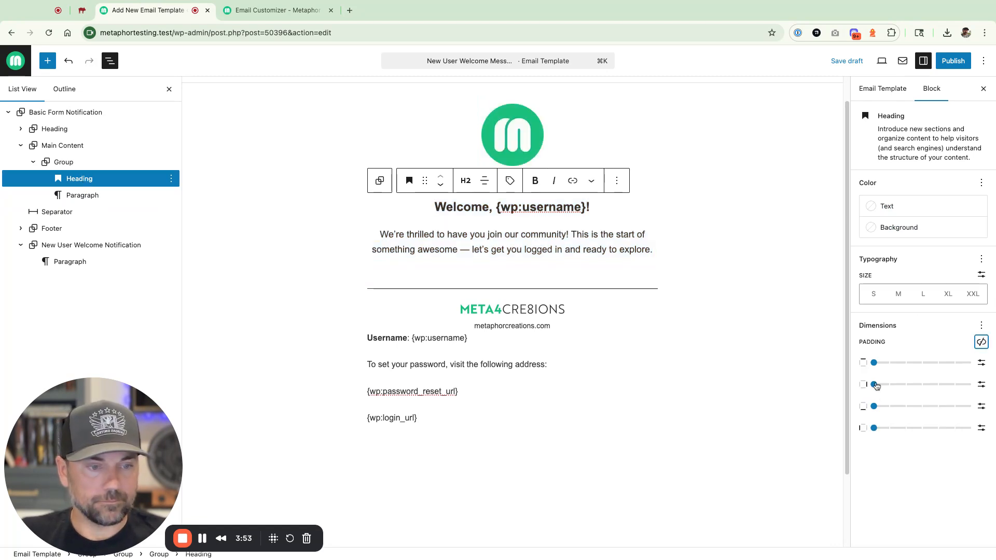
{"action": "left_click_drag", "start_coordinate": [874, 406], "coordinate": [922, 407]}
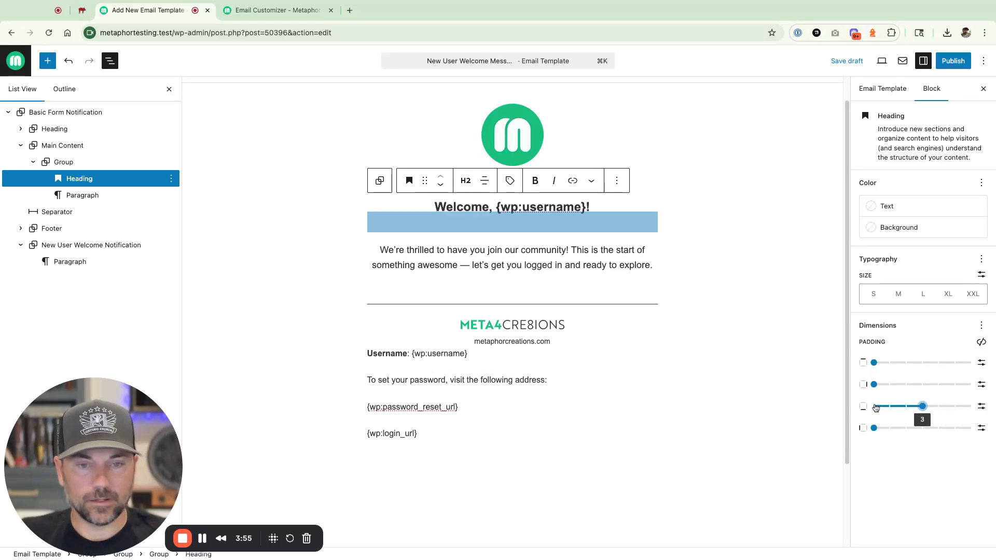
{"action": "left_click", "coordinate": [981, 326]}
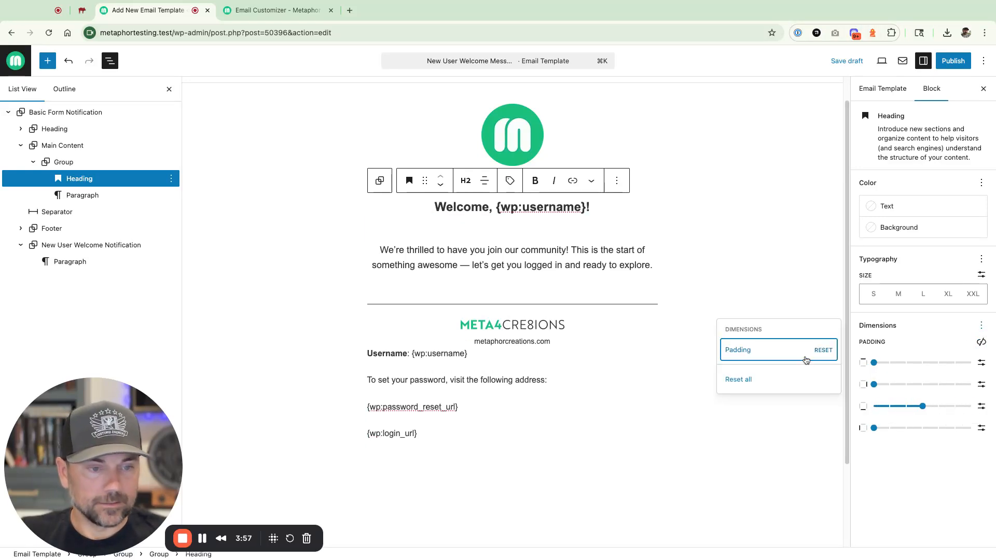
{"action": "left_click", "coordinate": [828, 351]}
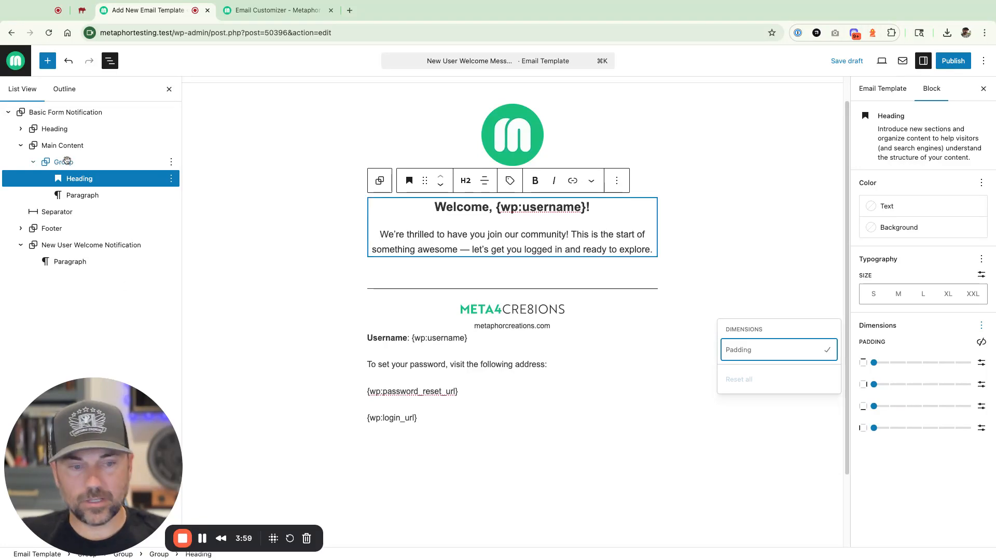
- Add an empty paragraph after the welcome group using its List View options menu
{"action": "left_click", "coordinate": [69, 161]}
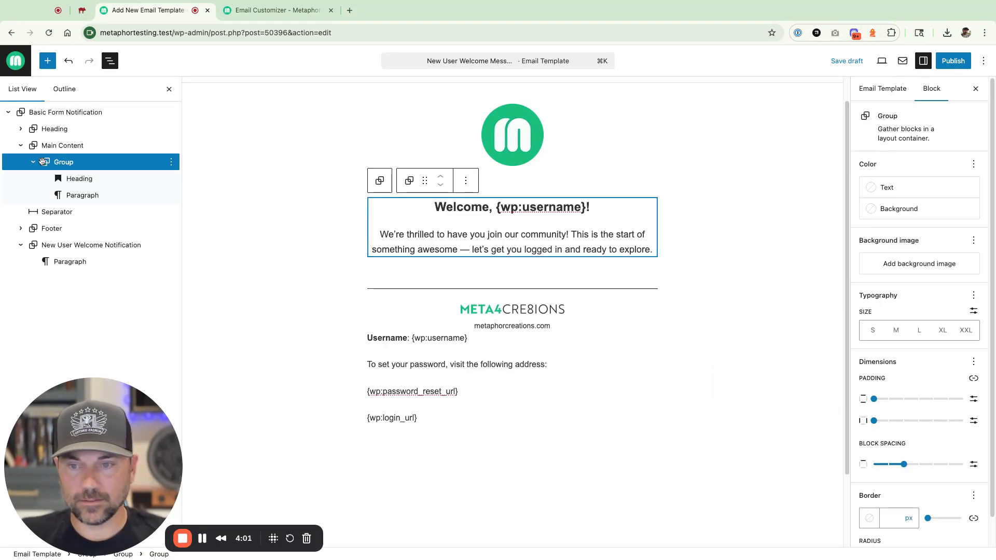
{"action": "left_click", "coordinate": [31, 163]}
{"action": "left_click", "coordinate": [171, 162]}
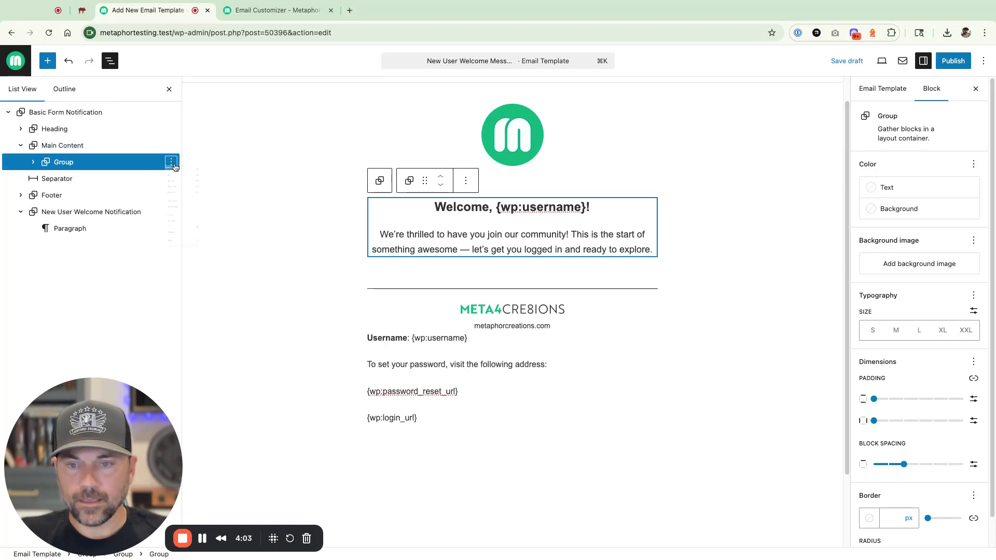
{"action": "left_click", "coordinate": [188, 272]}
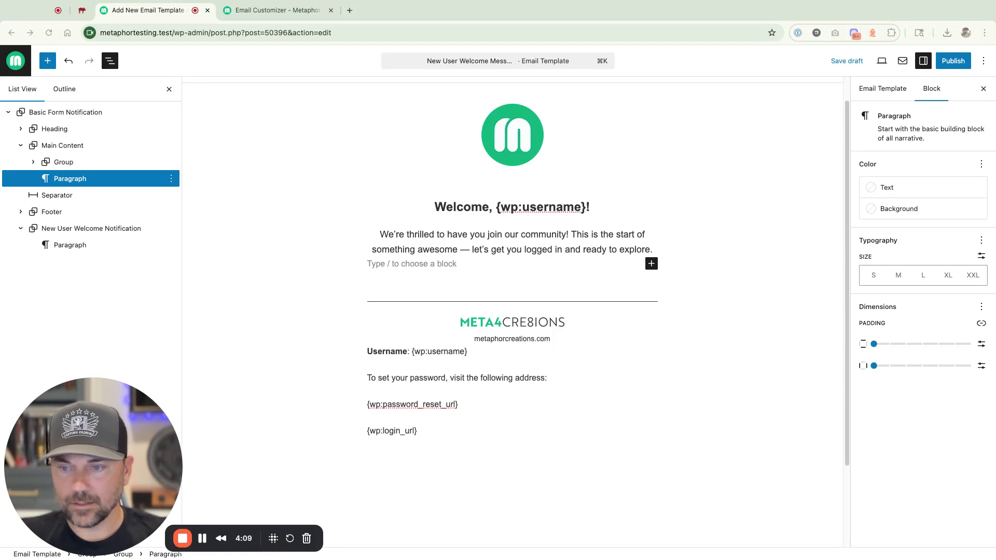
- Paste the set-password sentence with the {wp:password_reset_url} placeholder on the line below
{"action": "key", "text": "super+v"}
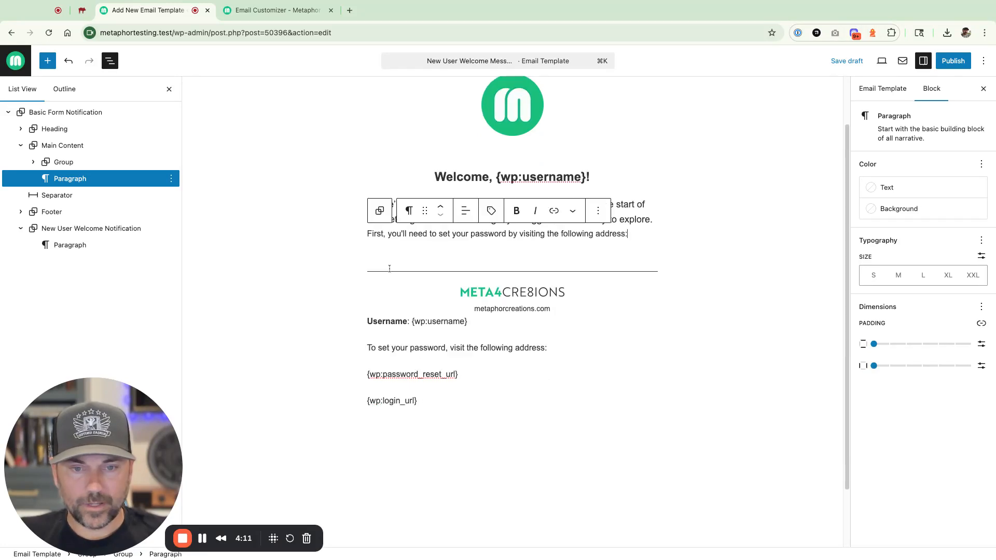
{"action": "key", "text": "shift+Return"}
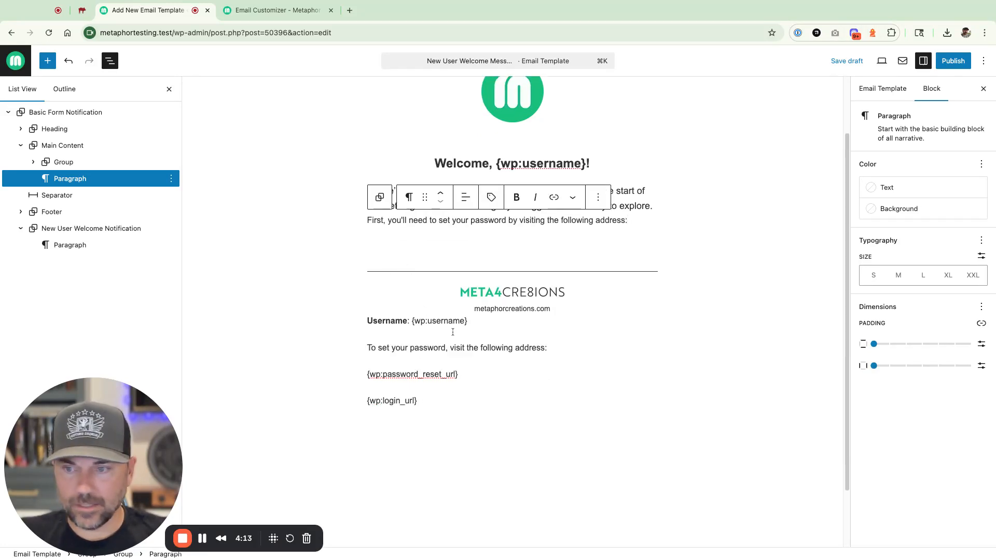
{"action": "left_click_drag", "start_coordinate": [367, 376], "coordinate": [458, 374]}
{"action": "key", "text": "super+c"}
{"action": "left_click", "coordinate": [378, 229]}
{"action": "key", "text": "super+v"}
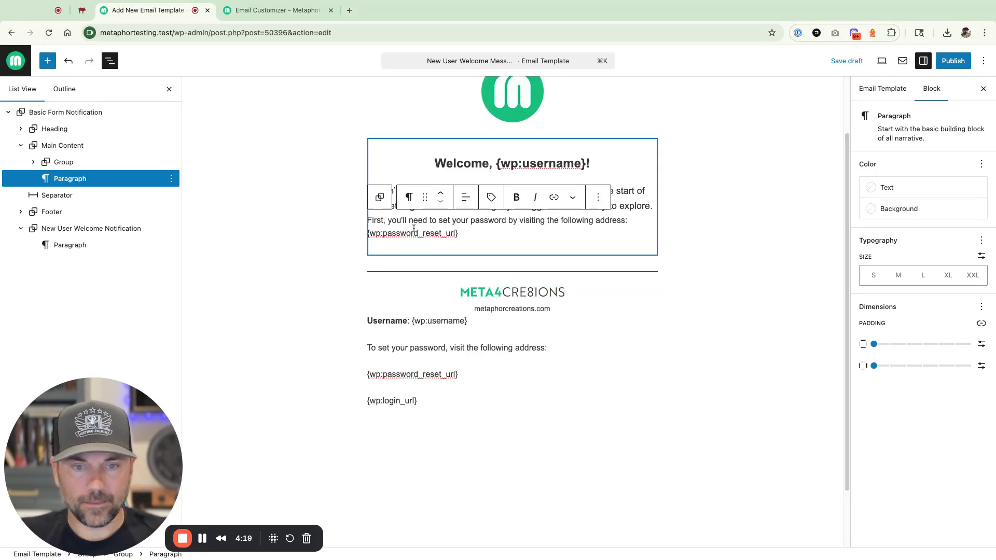
{"action": "key", "text": "Return"}
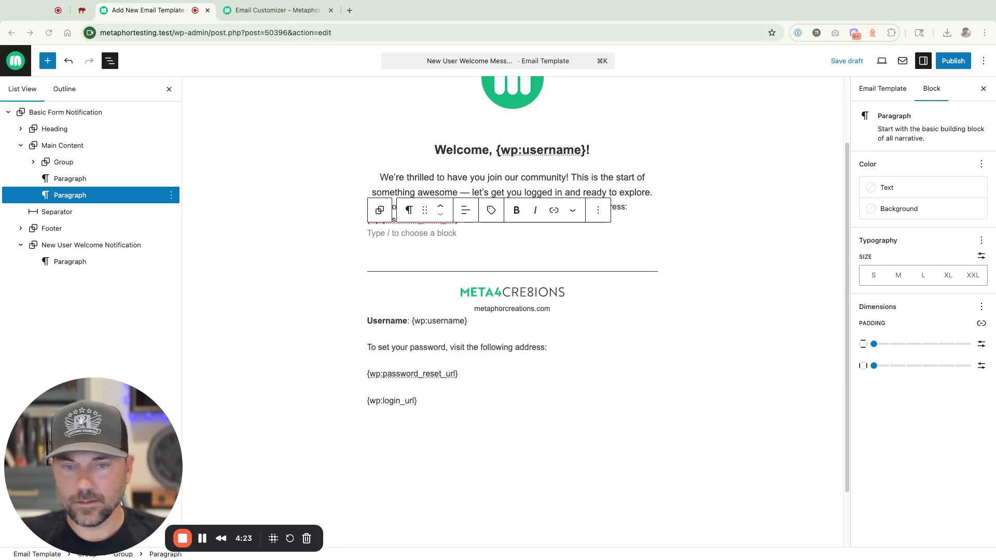
- Add a login paragraph with the {wp:login_url} placeholder on its own line
{"action": "key", "text": "super+v"}
{"action": "key", "text": "shift+Return"}
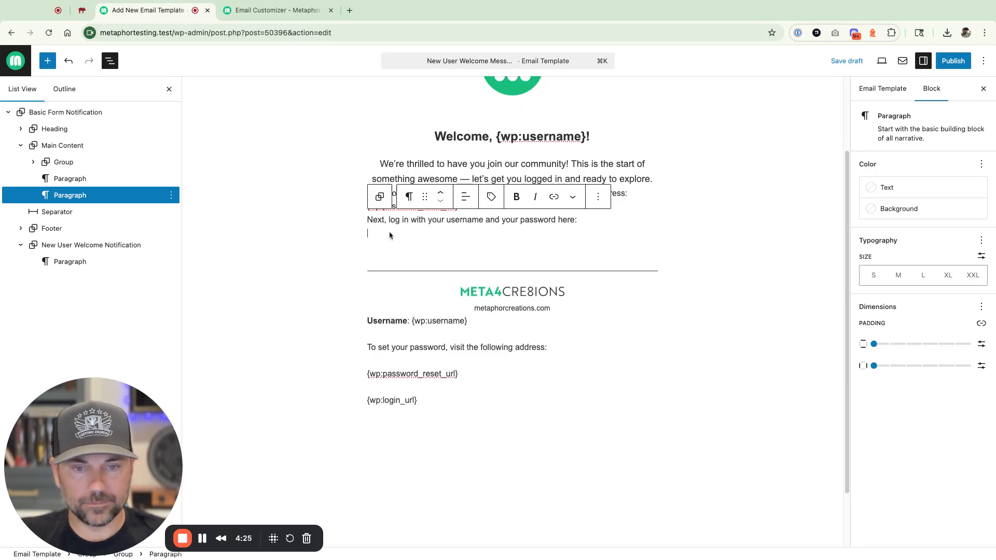
{"action": "double_click", "coordinate": [367, 401]}
{"action": "key", "text": "super+c"}
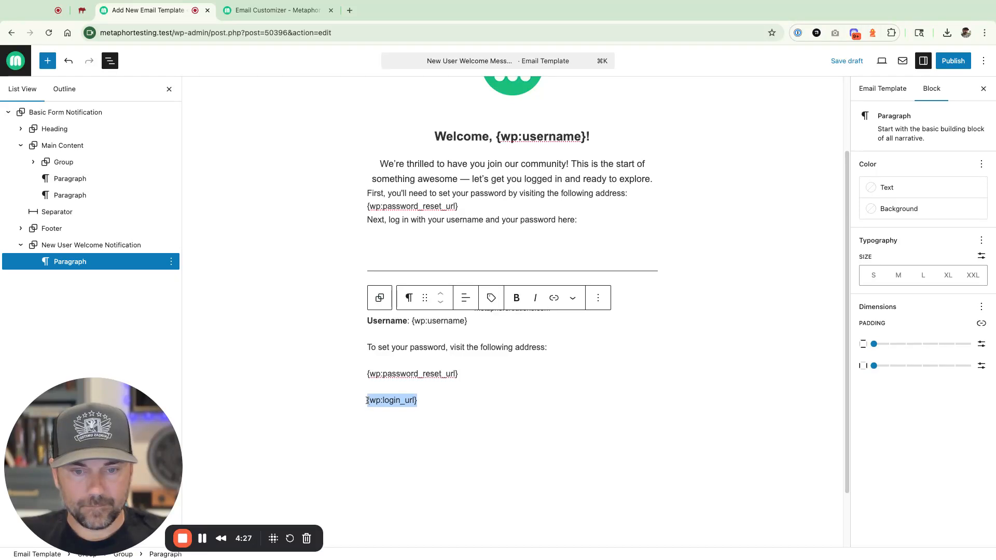
{"action": "left_click", "coordinate": [377, 219]}
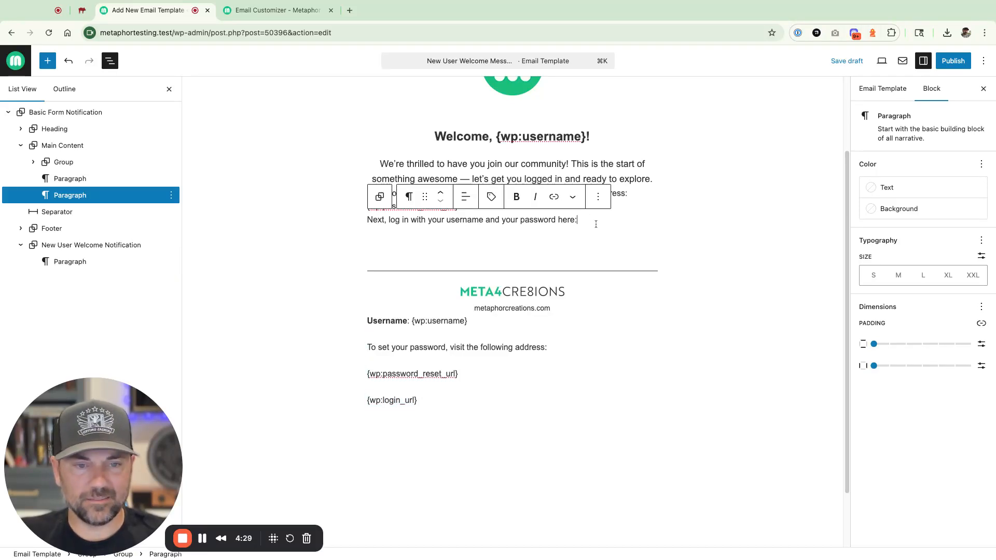
{"action": "key", "text": "shift+Return"}
{"action": "key", "text": "super+v"}
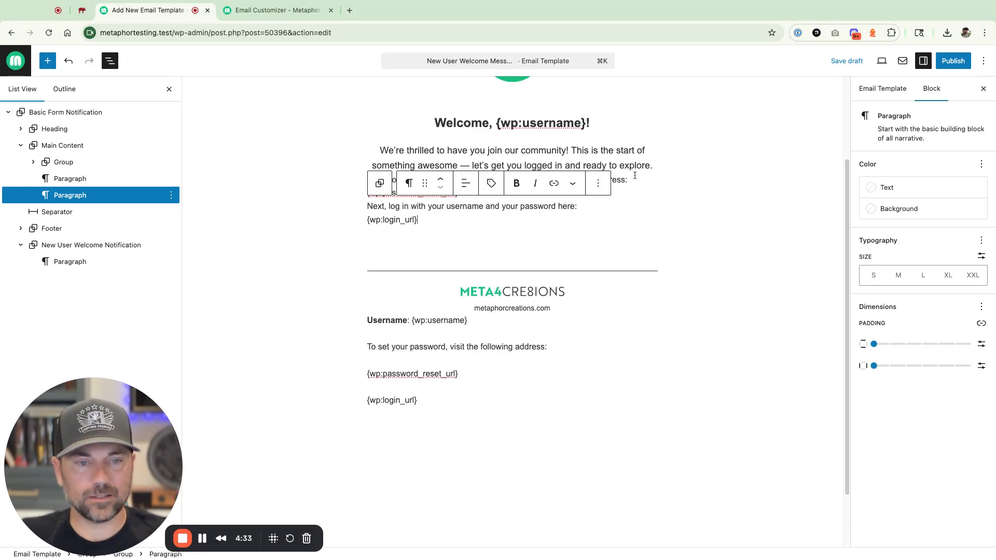
- Center-align both the set-password and login instruction paragraphs
{"action": "left_click", "coordinate": [634, 151]}
{"action": "left_click", "coordinate": [444, 180]}
{"action": "left_click", "coordinate": [466, 157]}
{"action": "left_click", "coordinate": [475, 212]}
{"action": "left_click", "coordinate": [453, 212]}
{"action": "left_click", "coordinate": [466, 183]}
{"action": "left_click", "coordinate": [483, 238]}
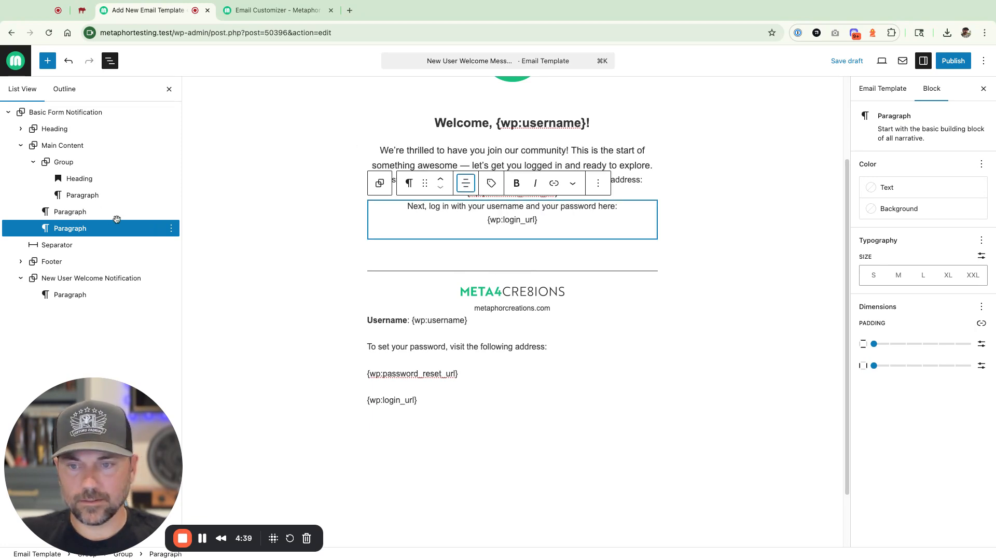
- Select both instruction paragraphs in List View and group them
{"action": "left_click", "coordinate": [78, 212]}
{"action": "left_click", "coordinate": [83, 228], "text": "shift"}
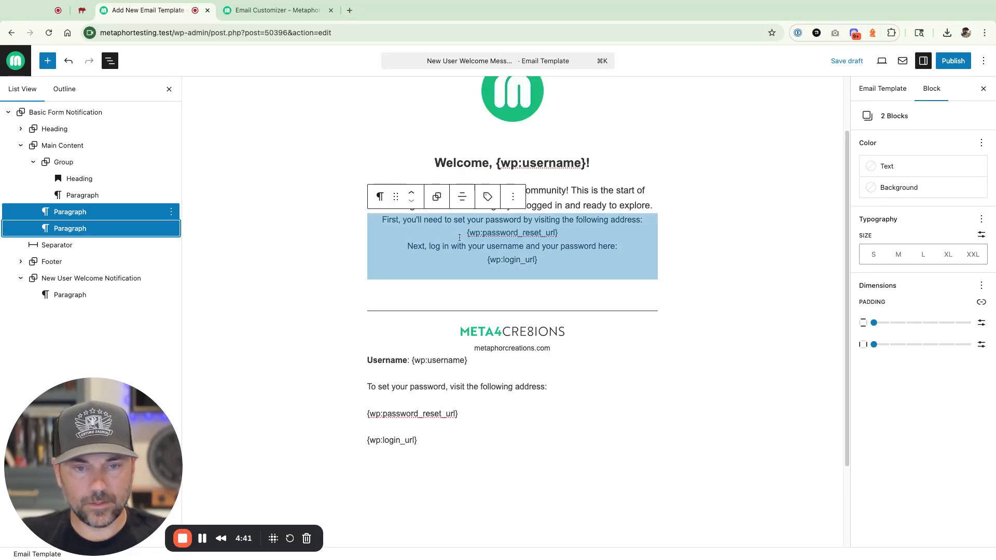
{"action": "left_click", "coordinate": [437, 196]}
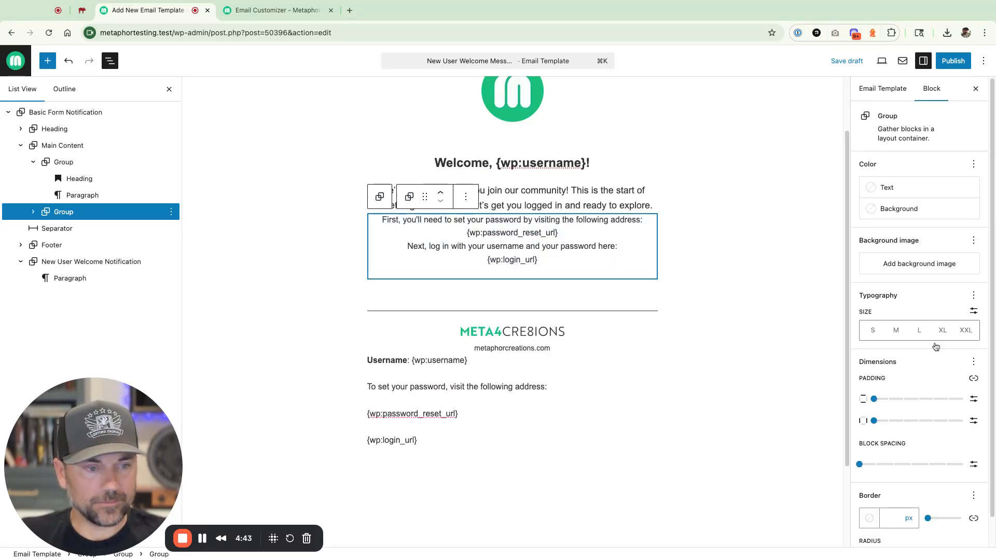
- Give the instructions group block spacing, a light grey #EBEBEB background and inner padding
{"action": "left_click_drag", "start_coordinate": [859, 465], "coordinate": [894, 465]}
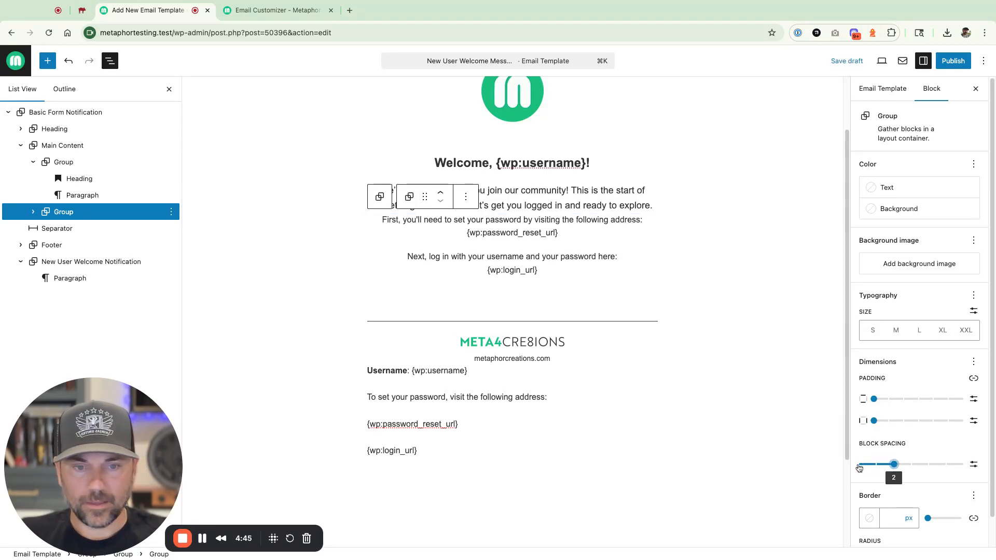
{"action": "left_click", "coordinate": [905, 208]}
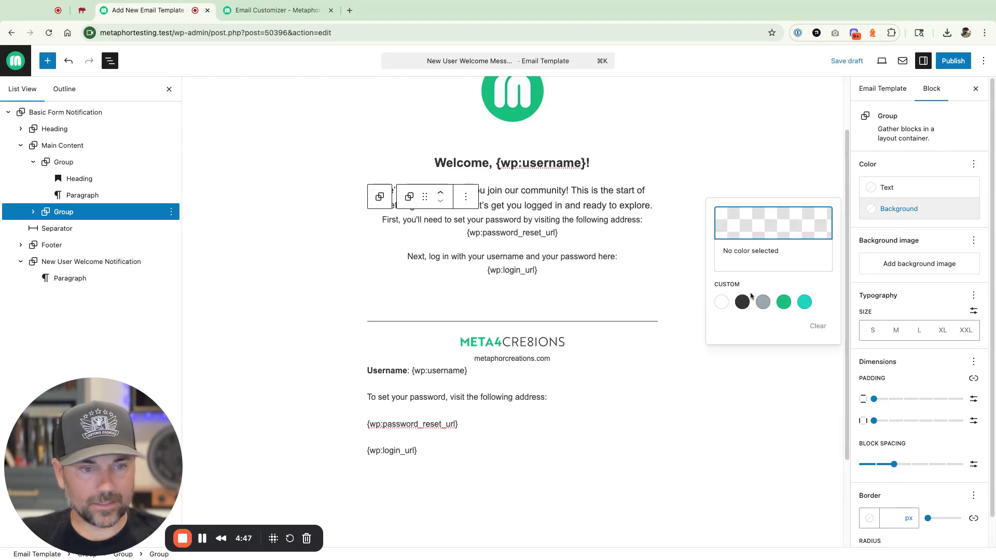
{"action": "left_click", "coordinate": [757, 224]}
{"action": "left_click_drag", "start_coordinate": [610, 236], "coordinate": [585, 219]}
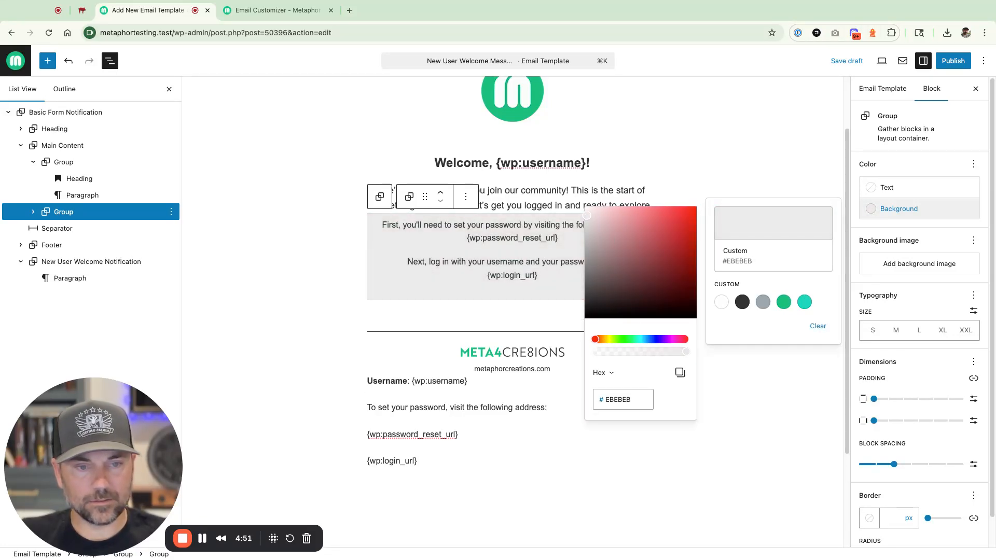
{"action": "left_click_drag", "start_coordinate": [874, 400], "coordinate": [877, 424]}
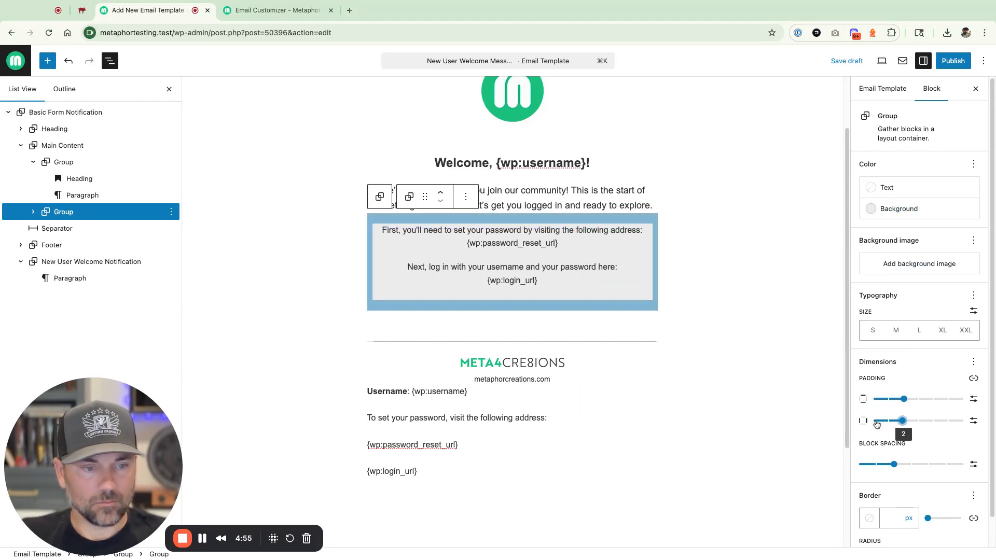
- Reset the group's border and set its corner radius to 10
{"action": "left_click", "coordinate": [887, 518]}
{"action": "type", "text": "1"}
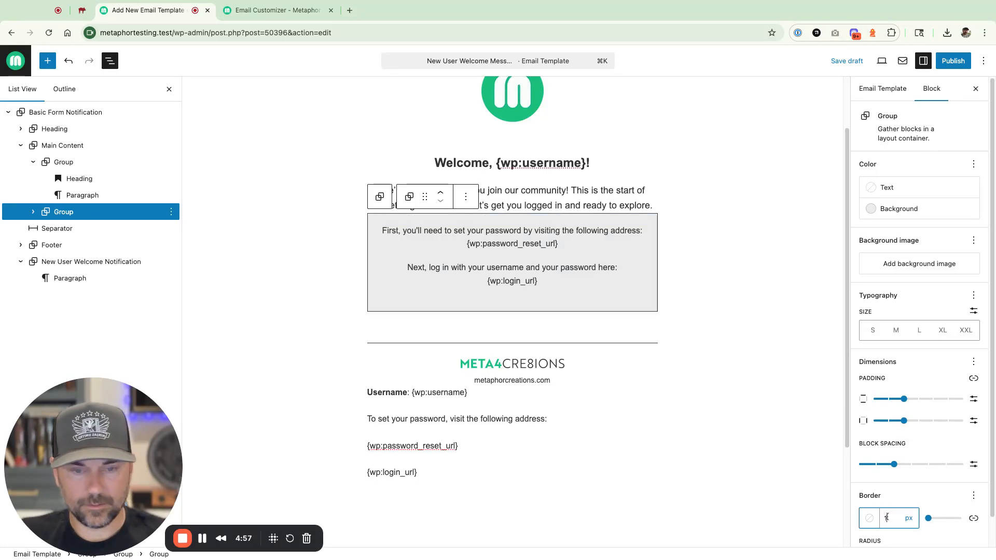
{"action": "type", "text": "0"}
{"action": "scroll", "coordinate": [861, 508], "scroll_direction": "down", "scroll_amount": 2}
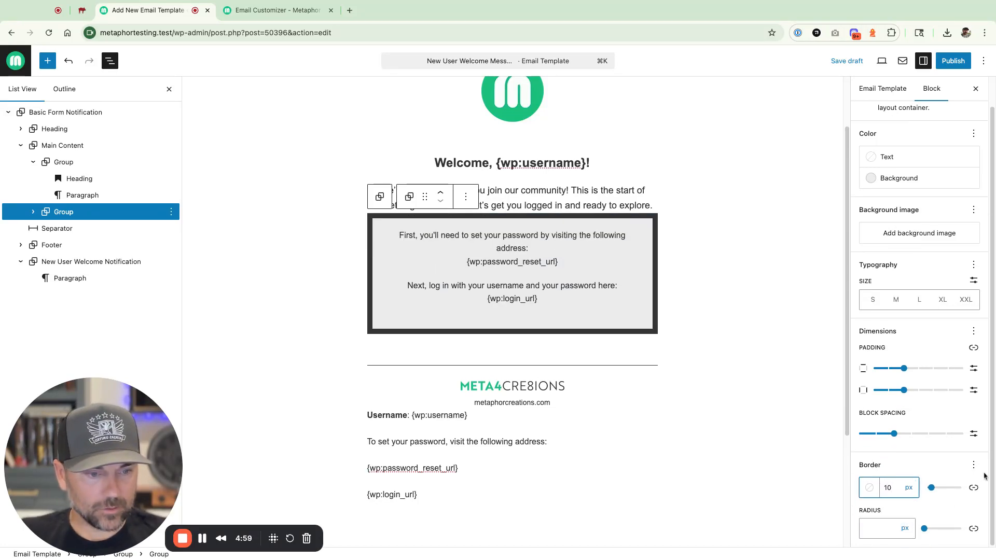
{"action": "left_click", "coordinate": [973, 465]}
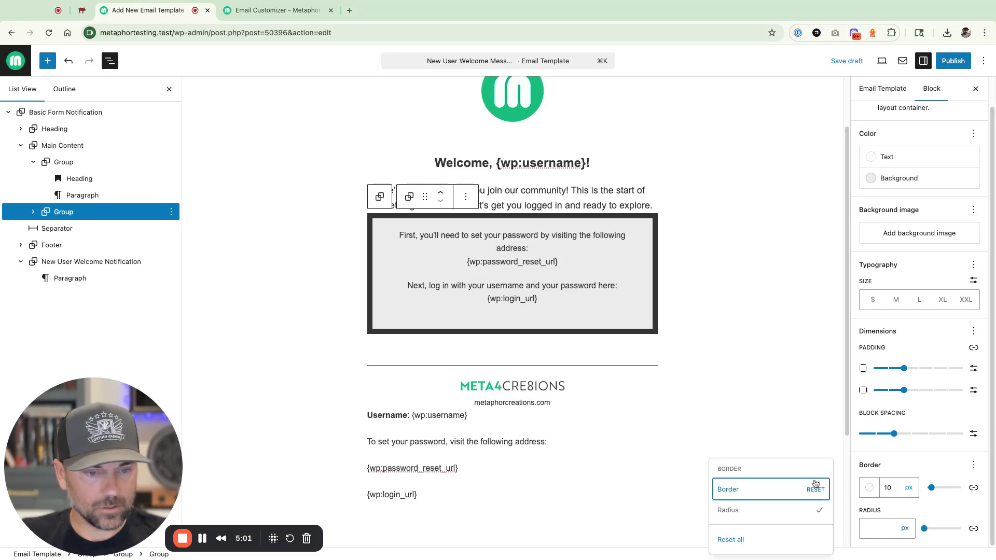
{"action": "left_click", "coordinate": [816, 486]}
{"action": "left_click", "coordinate": [879, 526]}
{"action": "type", "text": "10"}
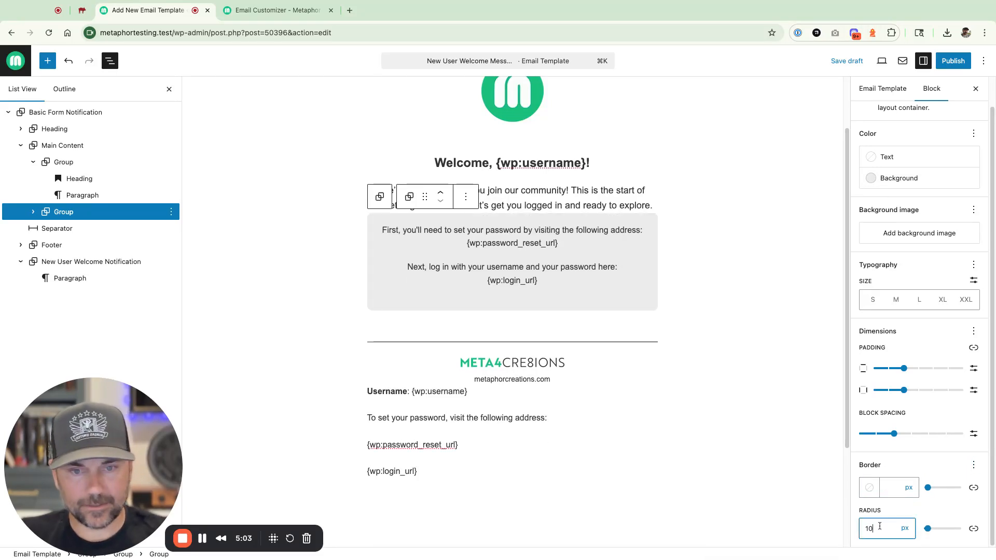
- Make the {wp:password_reset_url} and {wp:login_url} placeholders bold
{"action": "left_click", "coordinate": [469, 248]}
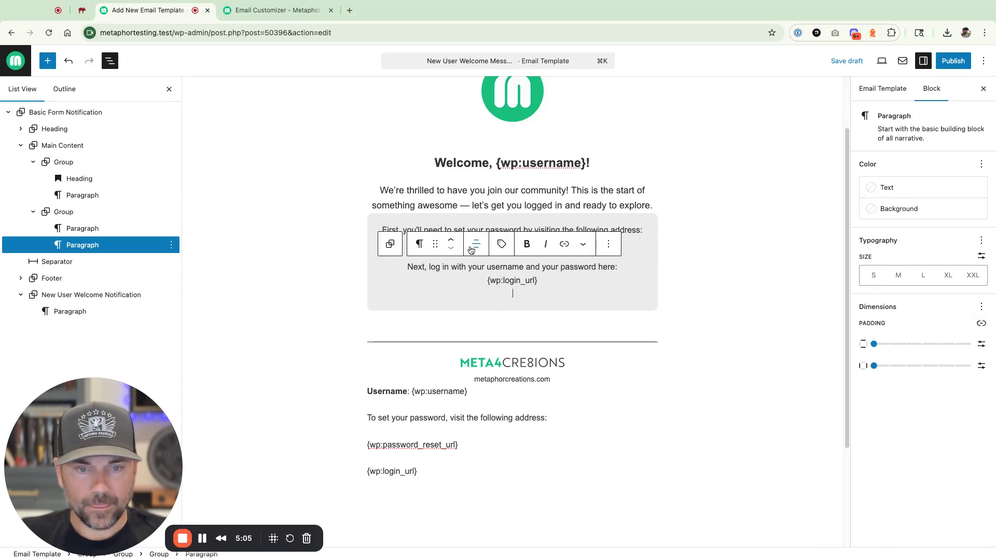
{"action": "left_click", "coordinate": [501, 222]}
{"action": "left_click_drag", "start_coordinate": [468, 243], "coordinate": [560, 247]}
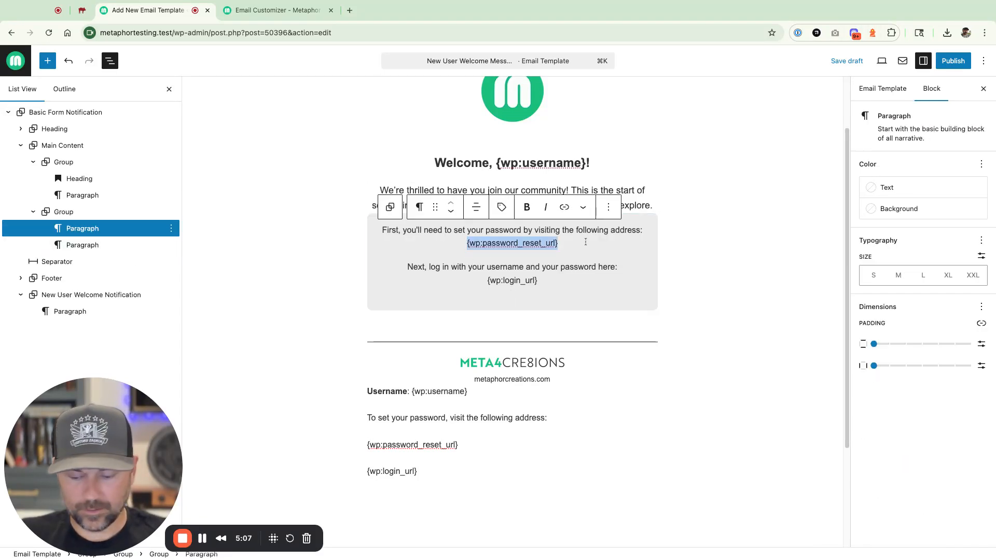
{"action": "key", "text": "cmd+b"}
{"action": "left_click_drag", "start_coordinate": [486, 280], "coordinate": [559, 280]}
{"action": "key", "text": "super+b"}
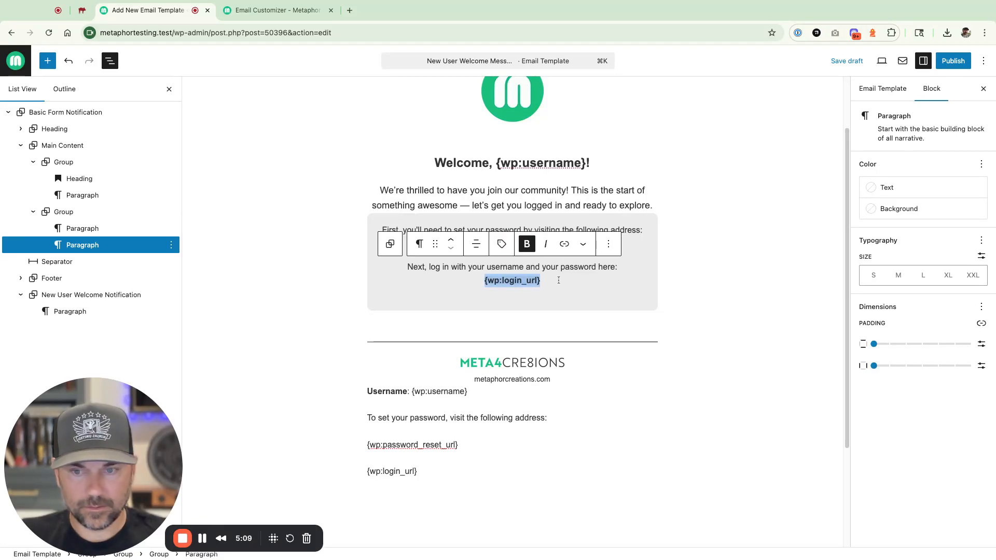
{"action": "left_click", "coordinate": [517, 294]}
{"action": "key", "text": "BackSpace"}
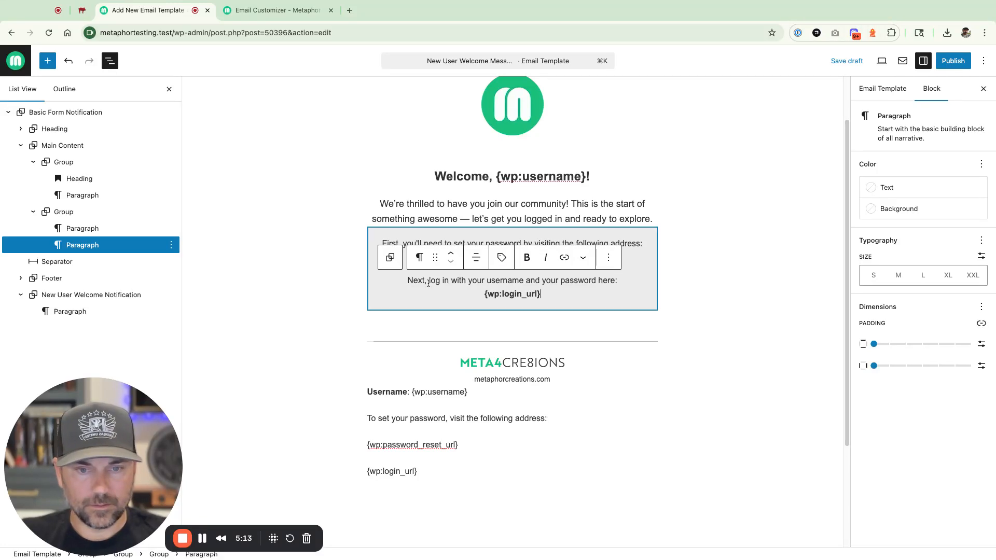
- Set the Main Content group's block spacing to 3
{"action": "left_click", "coordinate": [387, 325]}
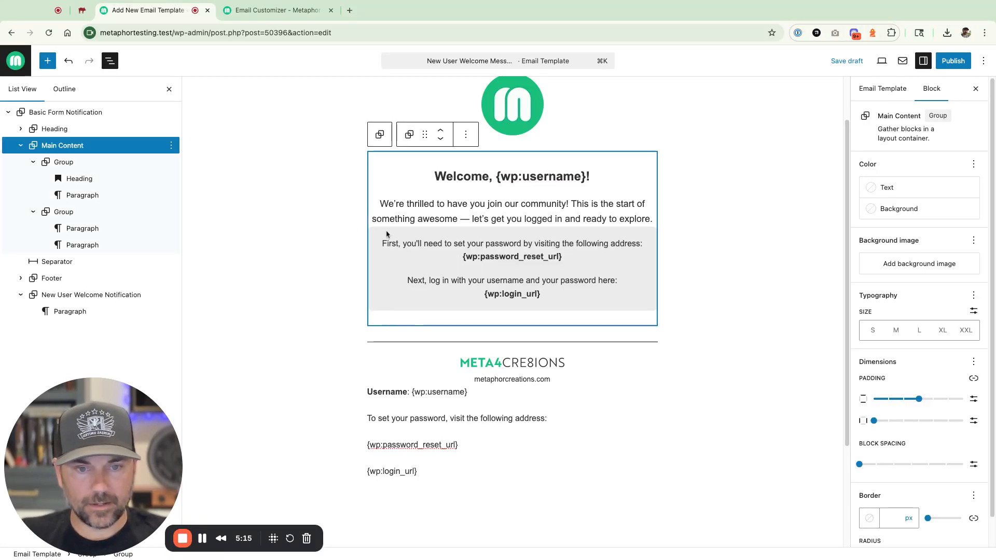
{"action": "left_click", "coordinate": [34, 211]}
{"action": "left_click", "coordinate": [35, 162]}
{"action": "left_click", "coordinate": [49, 146]}
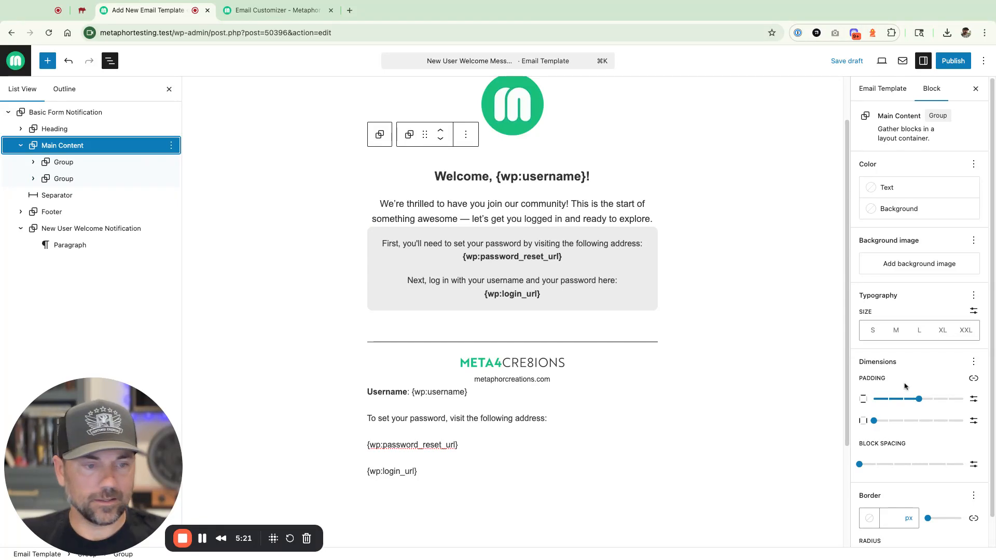
{"action": "left_click", "coordinate": [860, 466]}
{"action": "key", "text": "Right"}
{"action": "key", "text": "Right"}
{"action": "key", "text": "Right"}
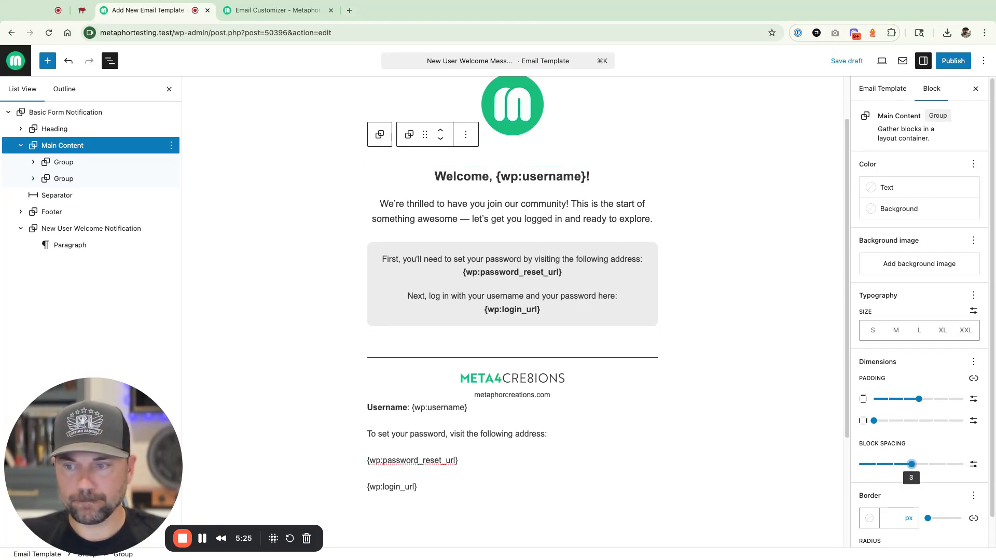
- Unlink Main Content padding, set bottom padding to none and top padding to 1
{"action": "left_click", "coordinate": [451, 356]}
{"action": "left_click", "coordinate": [541, 340]}
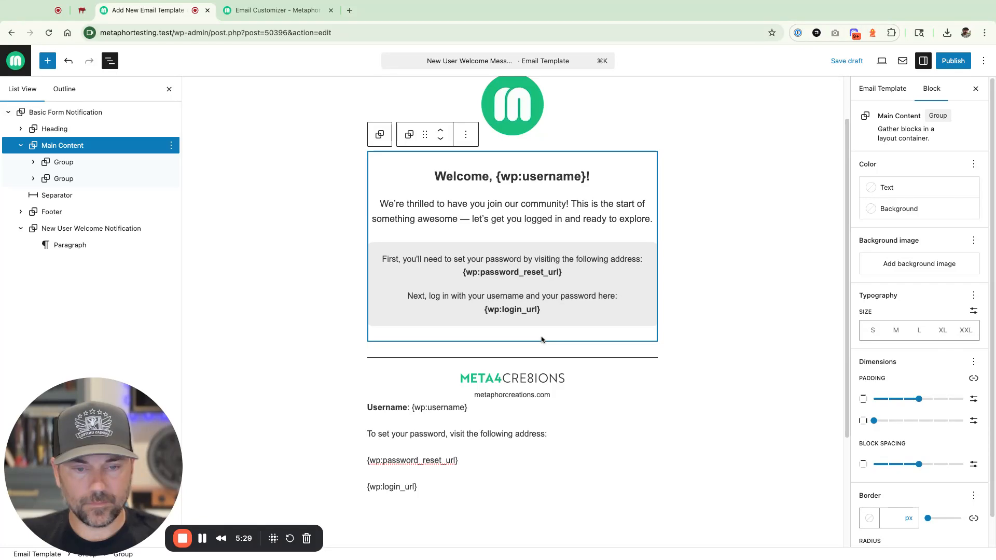
{"action": "left_click", "coordinate": [973, 379]}
{"action": "left_click_drag", "start_coordinate": [919, 443], "coordinate": [874, 445]}
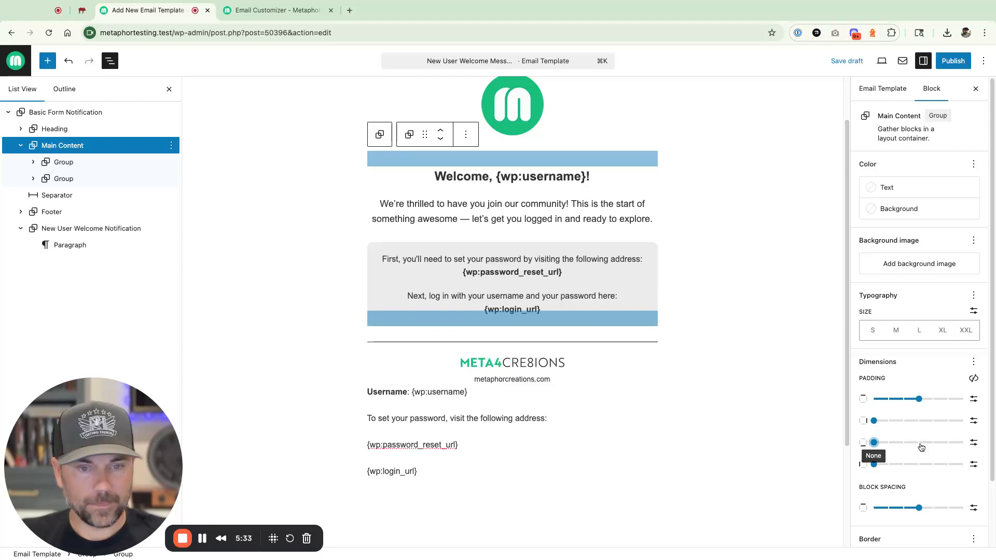
{"action": "left_click", "coordinate": [804, 296]}
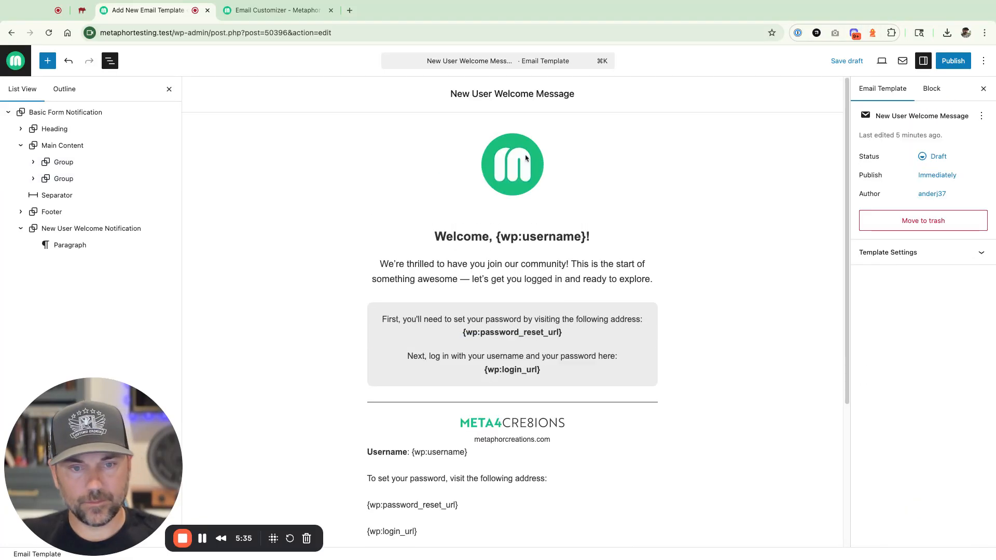
{"action": "left_click", "coordinate": [503, 221]}
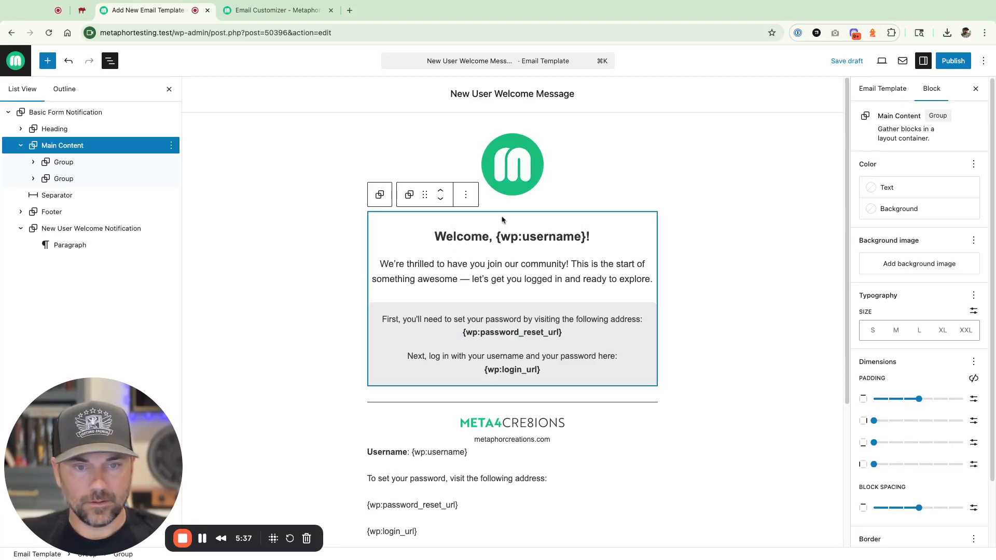
{"action": "left_click_drag", "start_coordinate": [927, 402], "coordinate": [889, 399]}
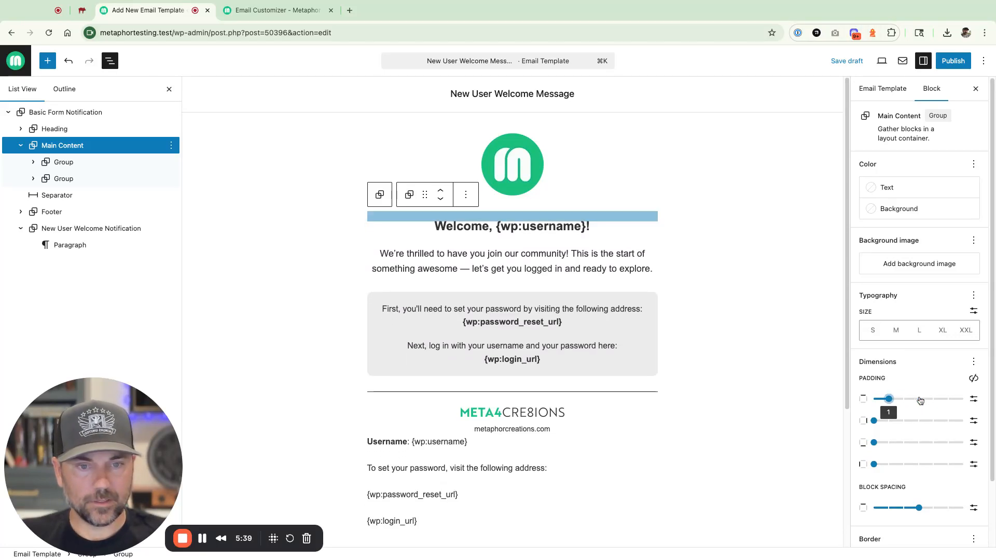
{"action": "scroll", "coordinate": [744, 405], "scroll_direction": "down", "scroll_amount": 3}
{"action": "scroll", "coordinate": [682, 377], "scroll_direction": "up", "scroll_amount": 2}
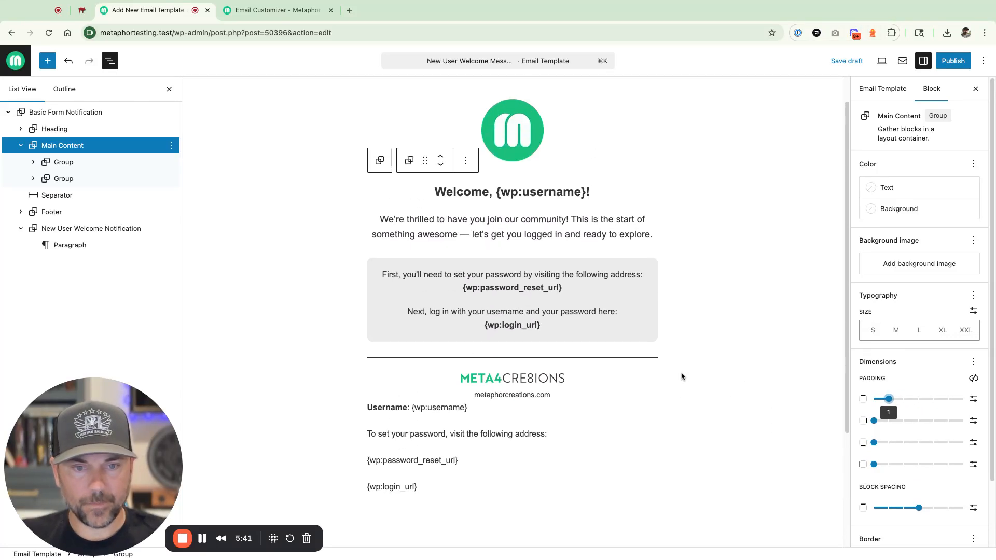
- Save the template draft with Cmd+S and review the paragraphs
{"action": "left_click", "coordinate": [426, 275]}
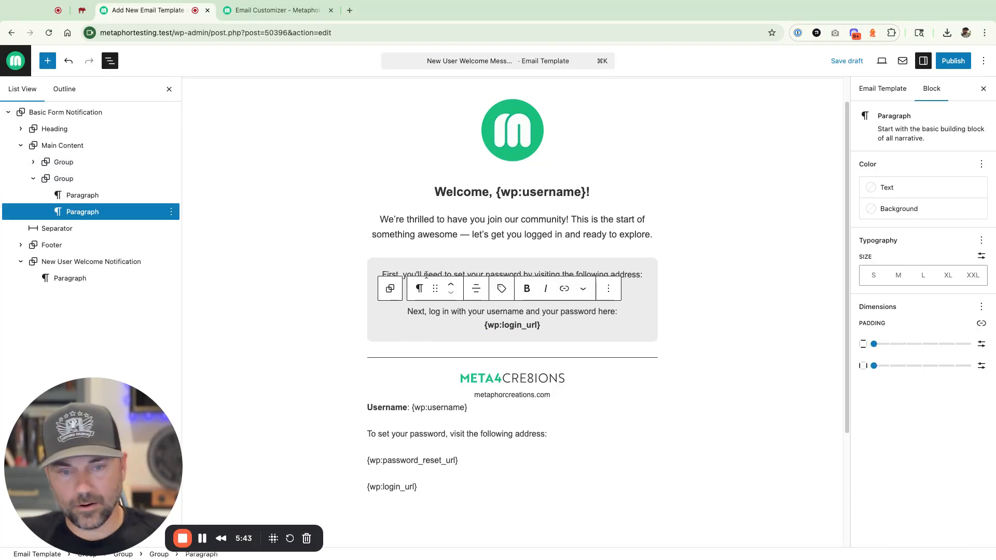
{"action": "key", "text": "super+s"}
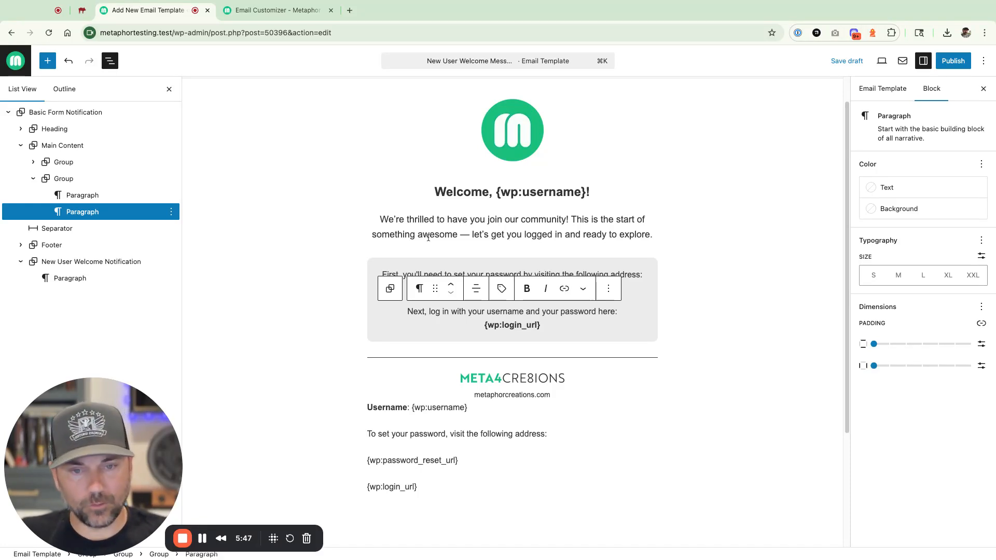
{"action": "left_click", "coordinate": [458, 220]}
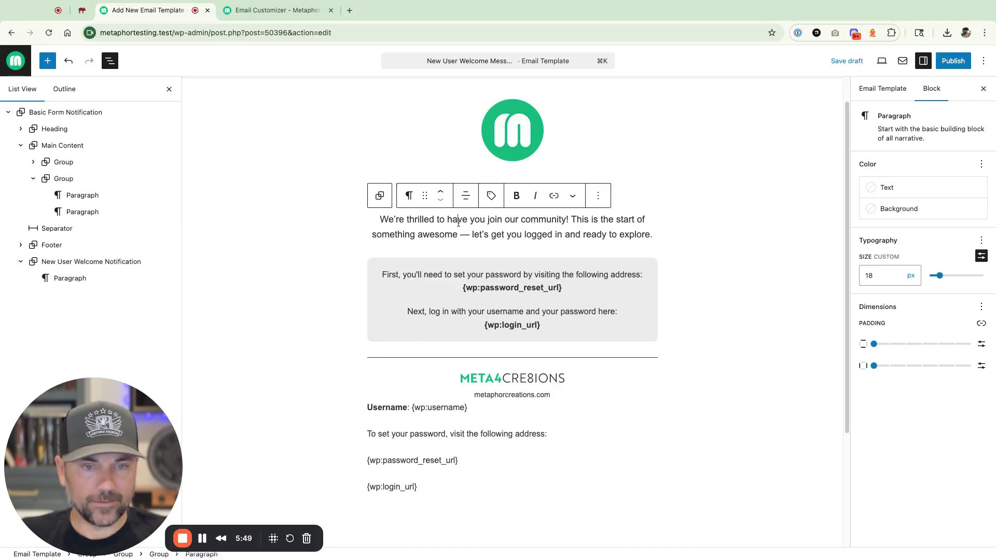
{"action": "left_click_drag", "start_coordinate": [412, 408], "coordinate": [468, 409]}
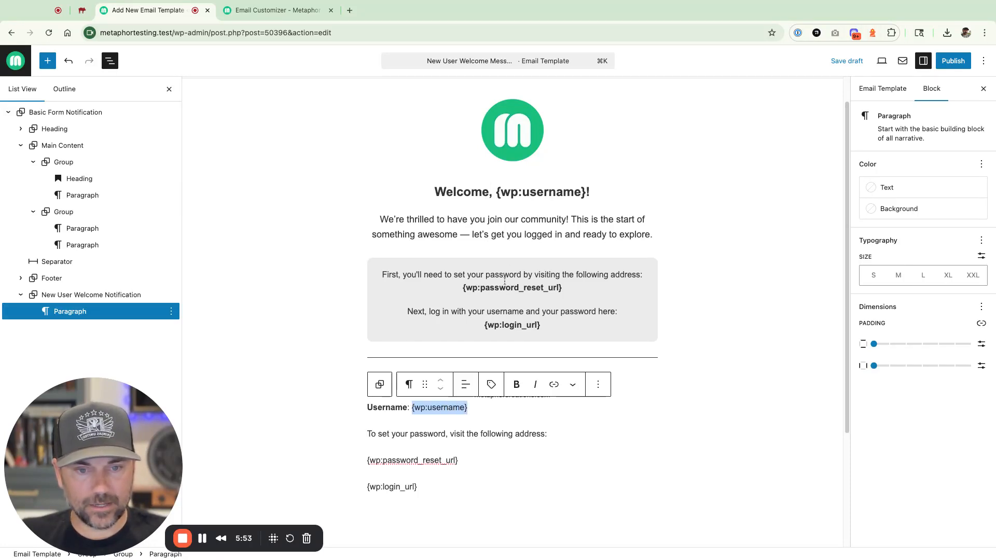
{"action": "scroll", "coordinate": [511, 327], "scroll_direction": "down", "scroll_amount": 2}
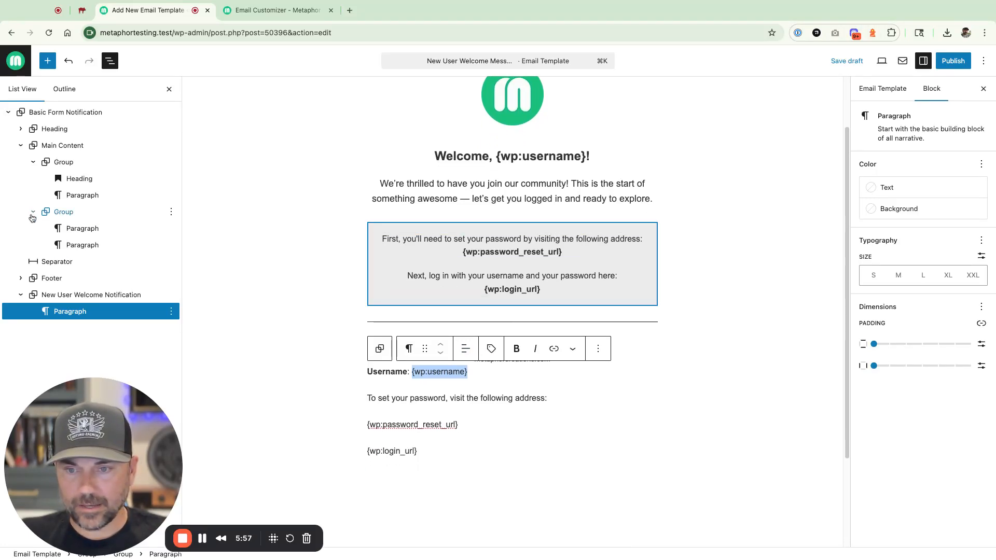
{"action": "left_click", "coordinate": [33, 212]}
- Add a centred closing paragraph after the grey group with the pasted question sentence
{"action": "left_click", "coordinate": [172, 211]}
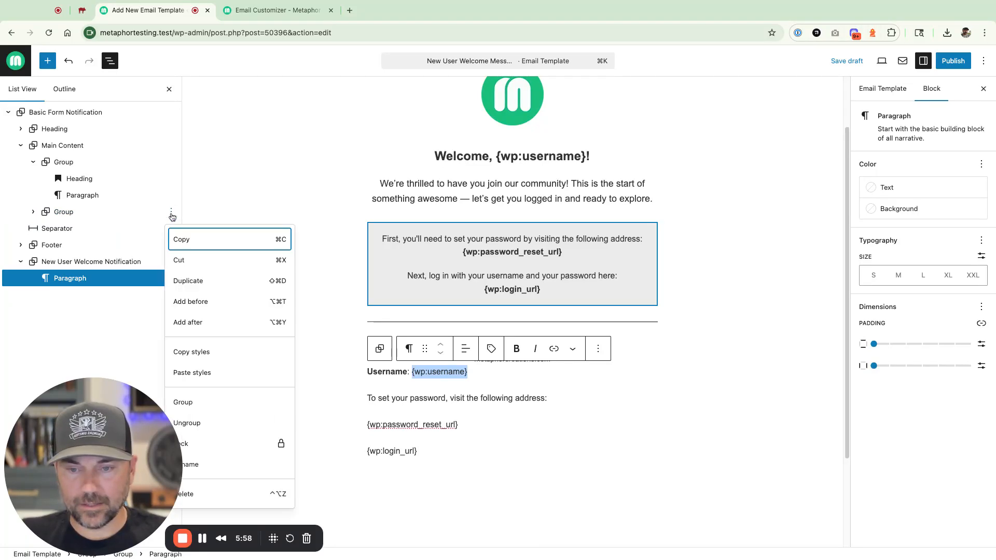
{"action": "left_click", "coordinate": [191, 322]}
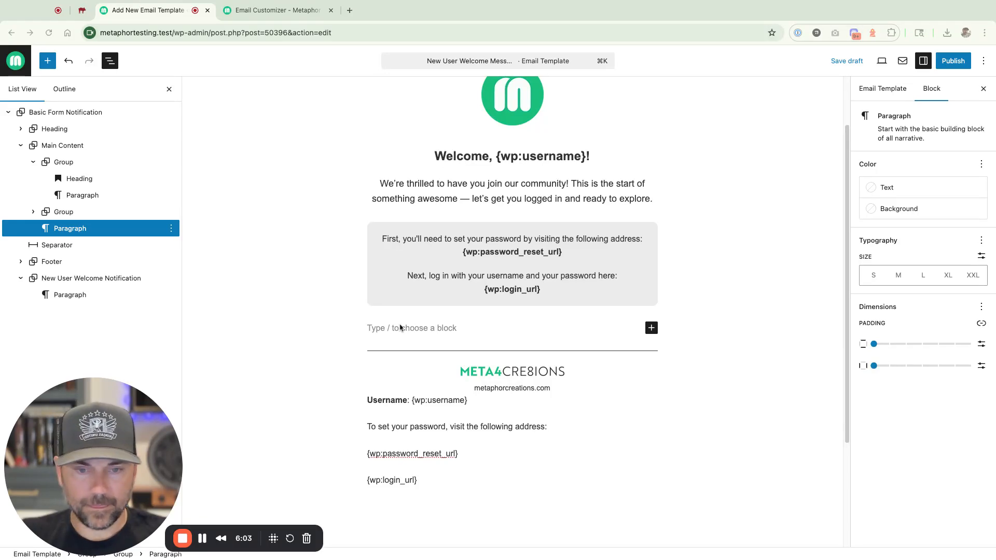
{"action": "scroll", "coordinate": [400, 327], "scroll_direction": "up", "scroll_amount": 2}
{"action": "type", "text": "That's all there is to it! If you ever have any question please reach out to us at:"}
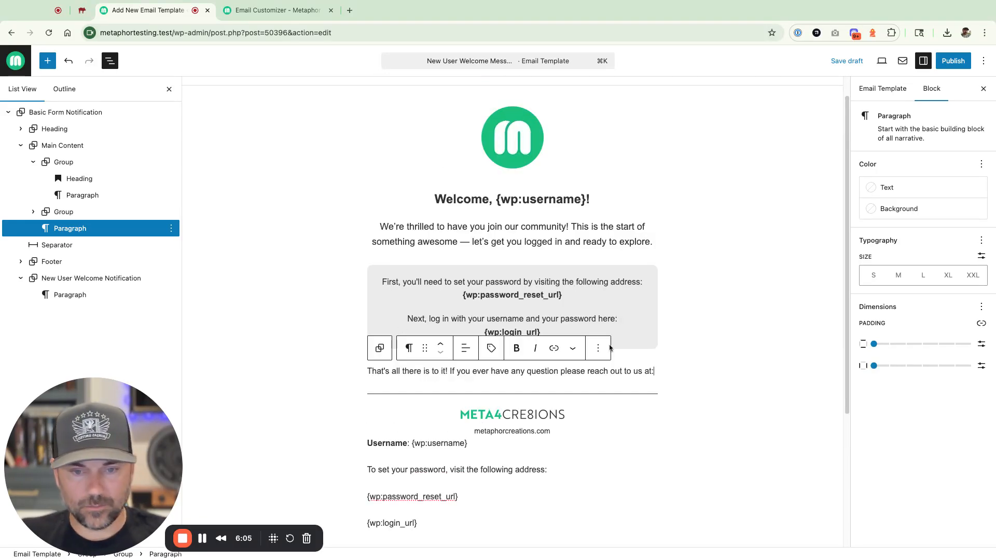
{"action": "left_click", "coordinate": [465, 348]}
{"action": "left_click", "coordinate": [475, 407]}
{"action": "left_click", "coordinate": [660, 371]}
{"action": "left_click", "coordinate": [657, 376]}
- Append a bold {wp:site_url}/contact link placeholder to the closing sentence
{"action": "scroll", "coordinate": [653, 373], "scroll_direction": "down", "scroll_amount": 1}
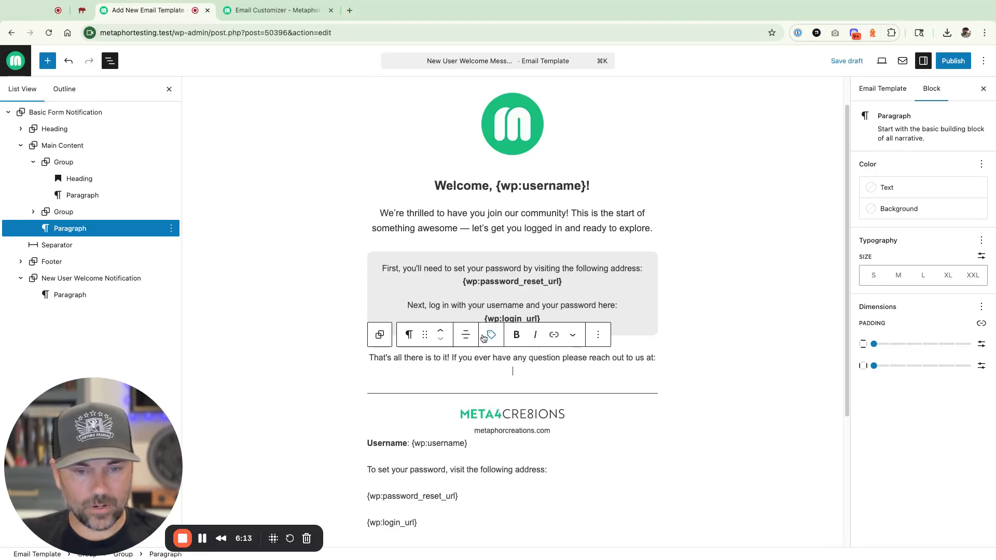
{"action": "left_click", "coordinate": [491, 335]}
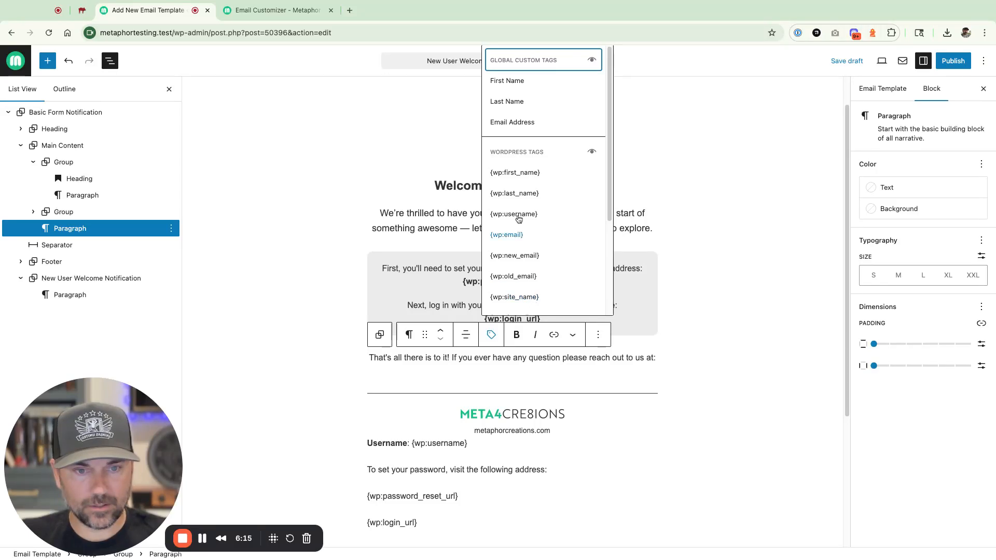
{"action": "scroll", "coordinate": [521, 186], "scroll_direction": "down", "scroll_amount": 2}
{"action": "left_click", "coordinate": [514, 264]}
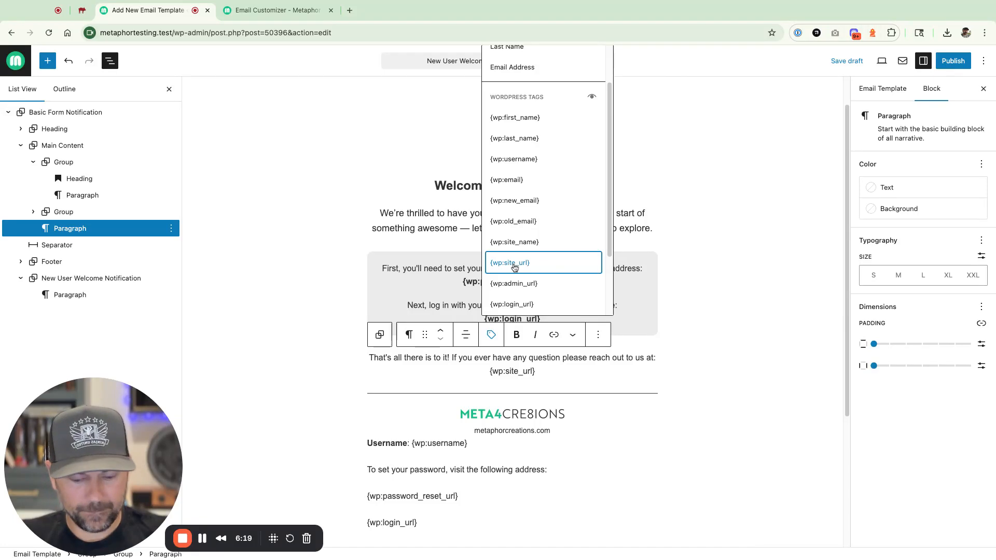
{"action": "left_click", "coordinate": [541, 368]}
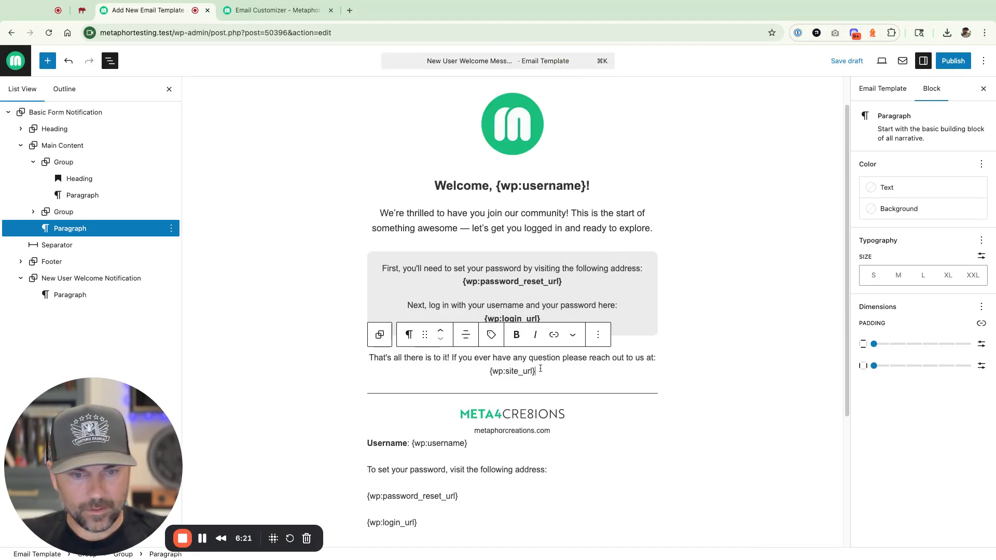
{"action": "type", "text": "/contact"}
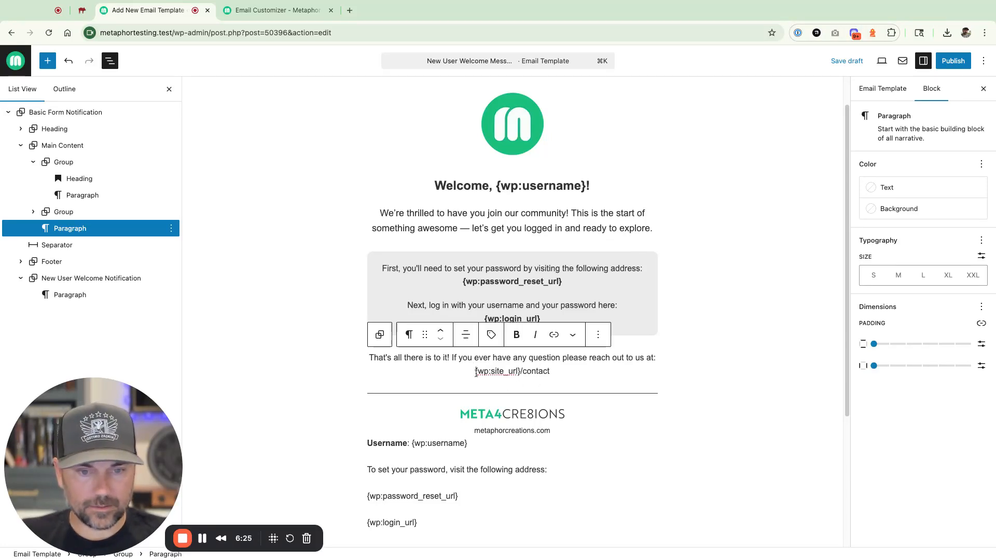
{"action": "left_click", "coordinate": [476, 371], "text": "shift"}
{"action": "key", "text": "super+b"}
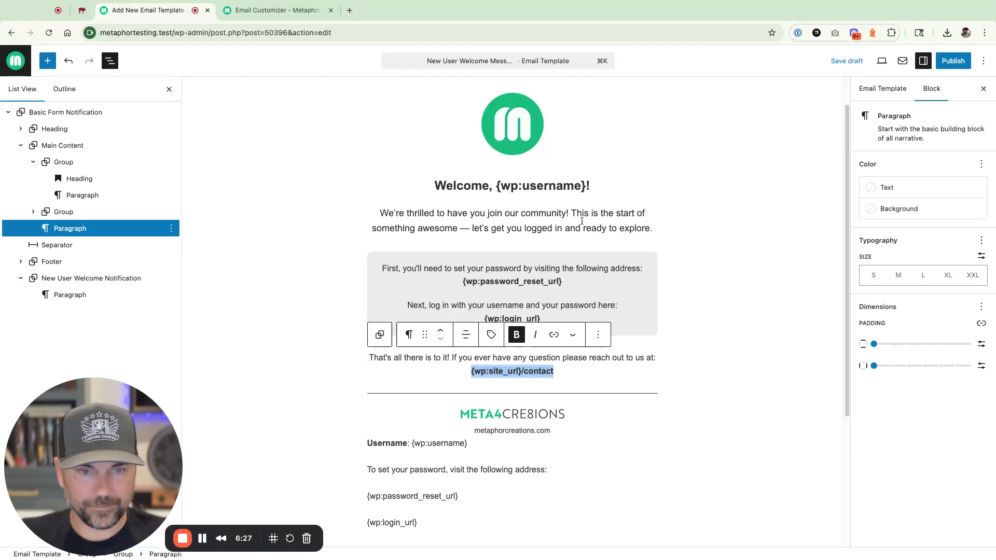
- Select the We're thrilled paragraph, then the old notification paragraph below
{"action": "left_click", "coordinate": [609, 213]}
{"action": "scroll", "coordinate": [412, 273], "scroll_direction": "down", "scroll_amount": 2}
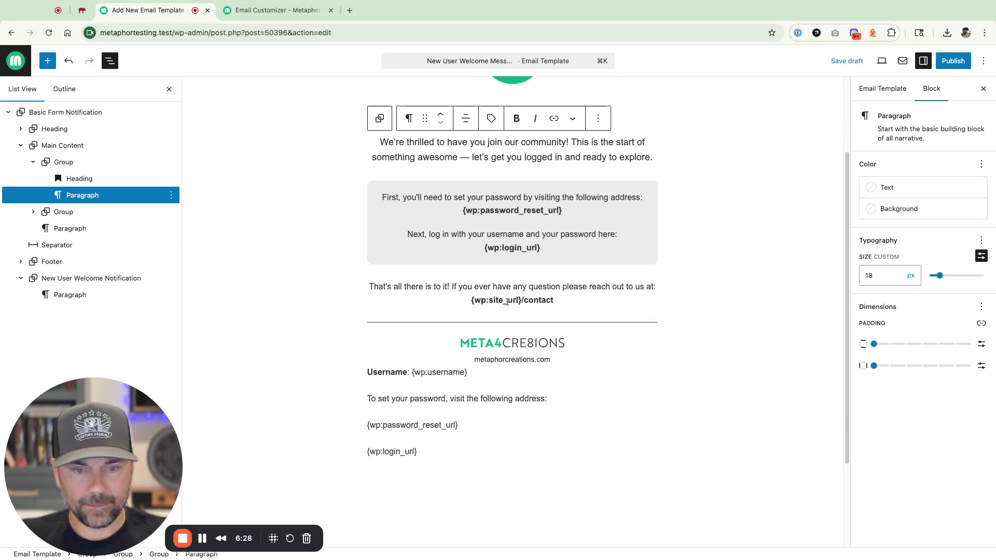
{"action": "left_click", "coordinate": [408, 422]}
{"action": "left_click", "coordinate": [92, 278]}
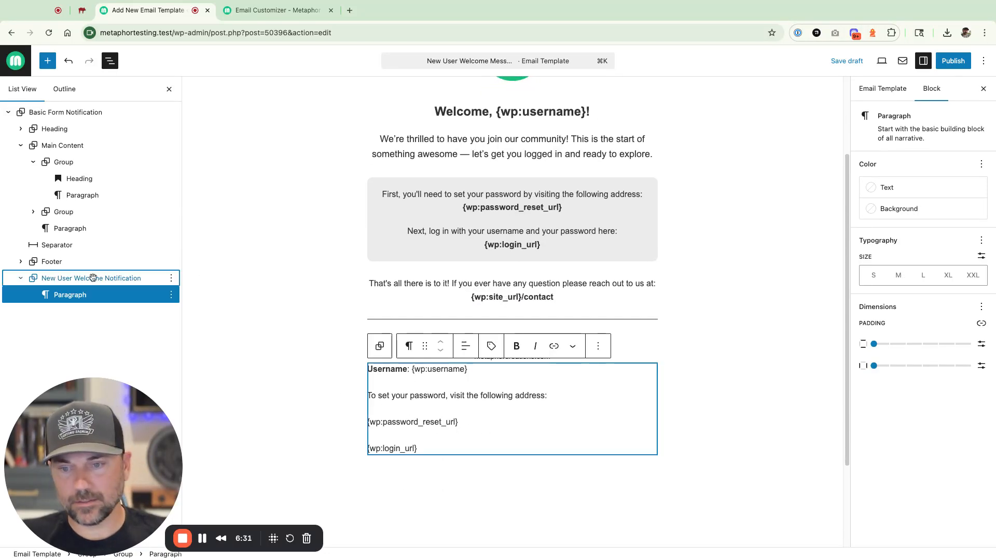
{"action": "key", "text": "BackSpace"}
{"action": "scroll", "coordinate": [339, 287], "scroll_direction": "up", "scroll_amount": 3}
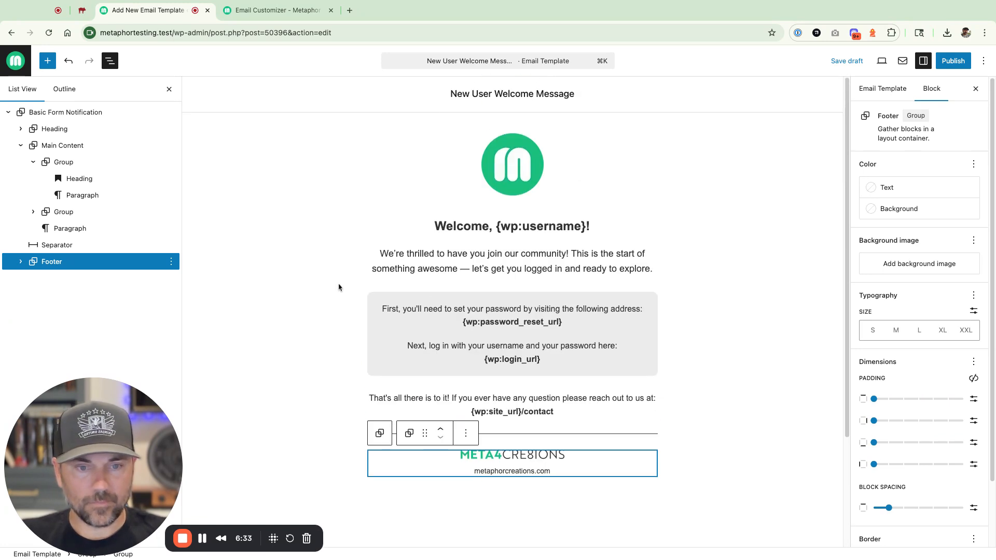
{"action": "left_click", "coordinate": [408, 265]}
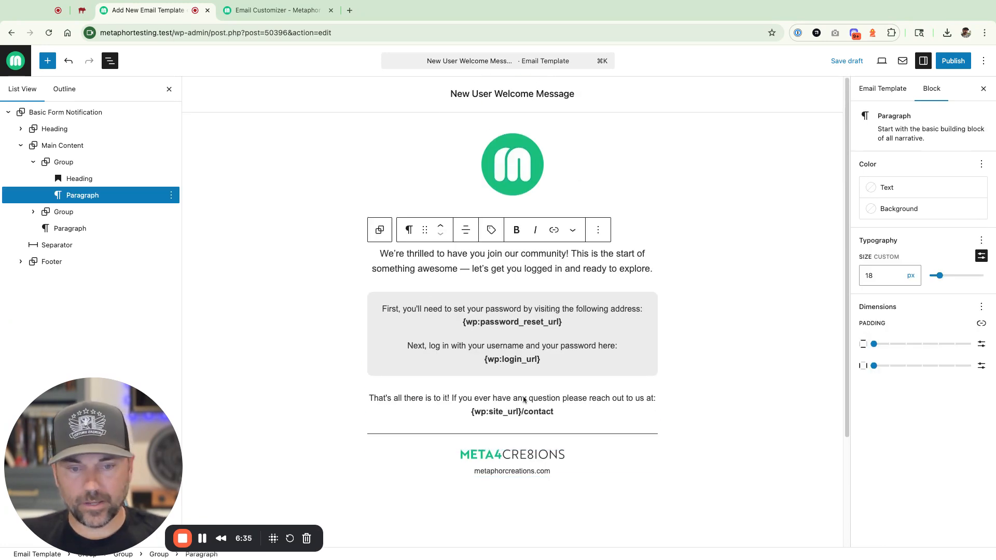
{"action": "scroll", "coordinate": [524, 399], "scroll_direction": "down", "scroll_amount": 2}
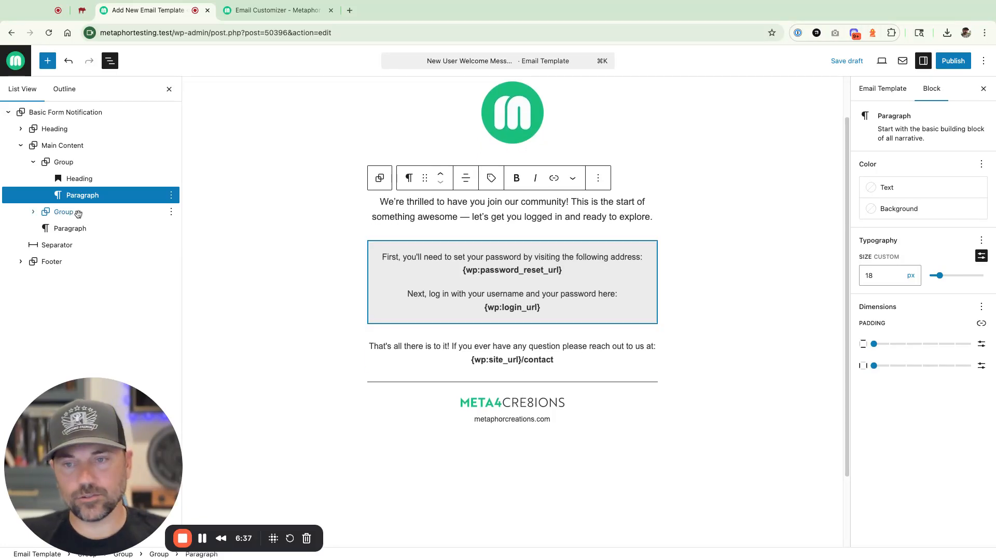
{"action": "left_click", "coordinate": [47, 60]}
{"action": "scroll", "coordinate": [44, 343], "scroll_direction": "down", "scroll_amount": 2}
{"action": "scroll", "coordinate": [44, 344], "scroll_direction": "down", "scroll_amount": 5}
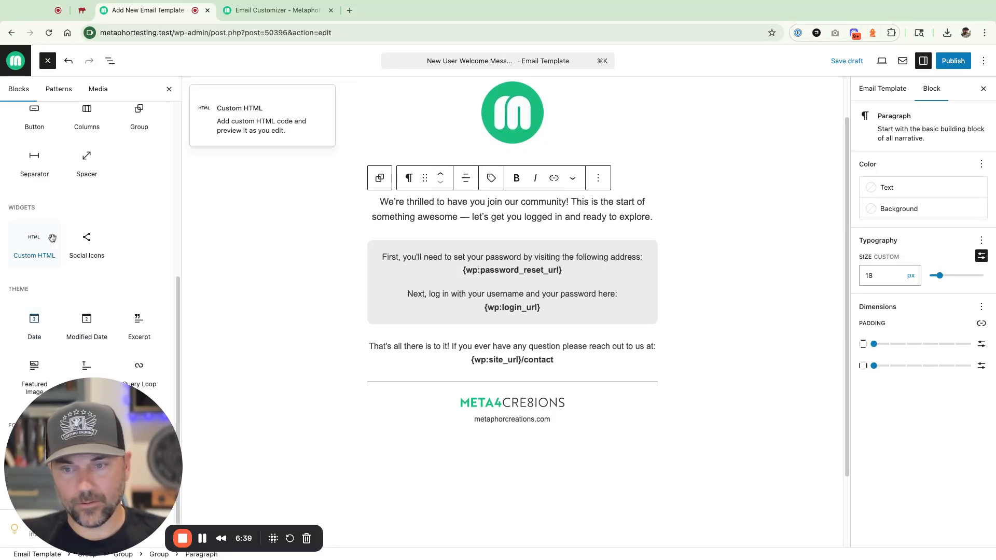
{"action": "scroll", "coordinate": [46, 212], "scroll_direction": "up", "scroll_amount": 4}
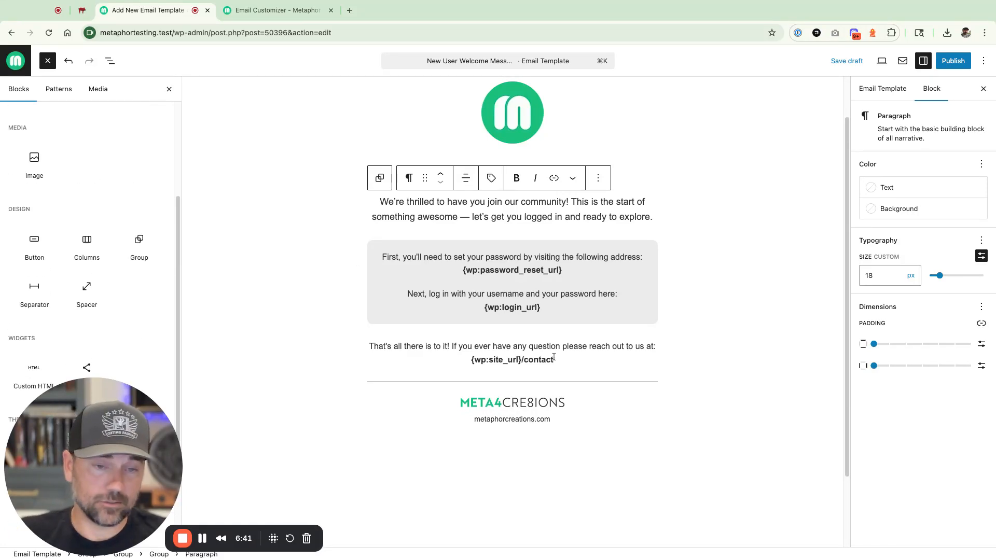
{"action": "scroll", "coordinate": [104, 273], "scroll_direction": "up", "scroll_amount": 4}
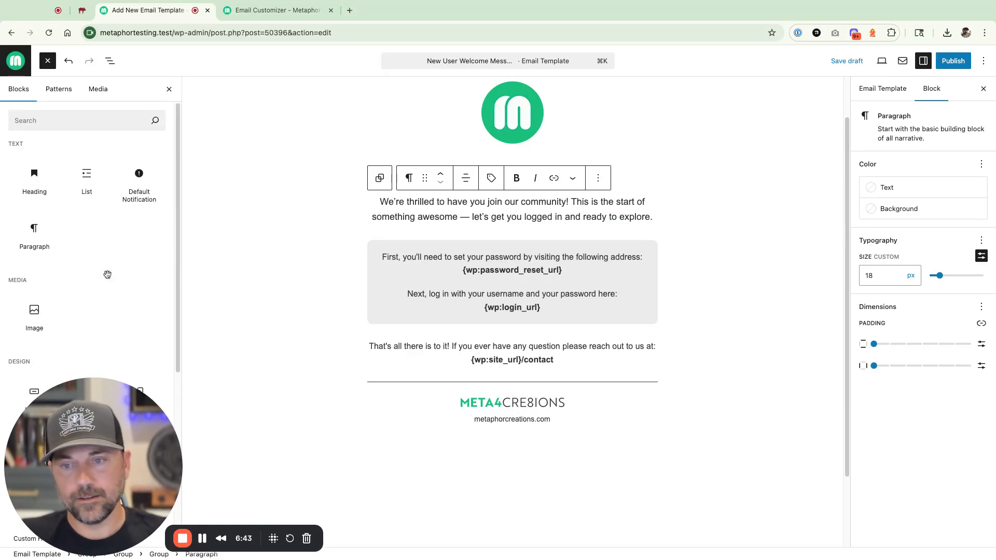
{"action": "scroll", "coordinate": [124, 203], "scroll_direction": "down", "scroll_amount": 5}
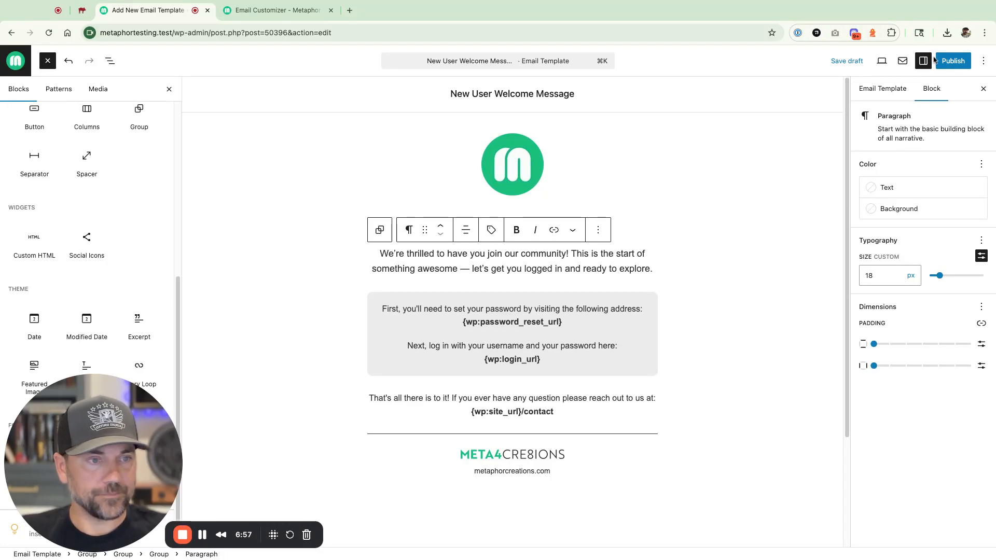
- Publish the welcome email template and return to the templates list
{"action": "left_click", "coordinate": [952, 61]}
{"action": "left_click", "coordinate": [955, 60]}
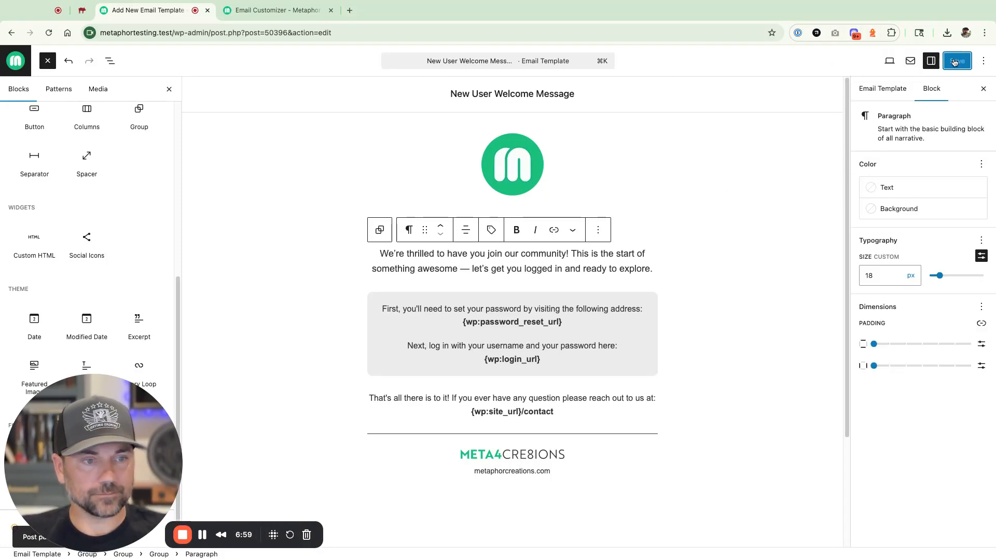
{"action": "left_click", "coordinate": [16, 61]}
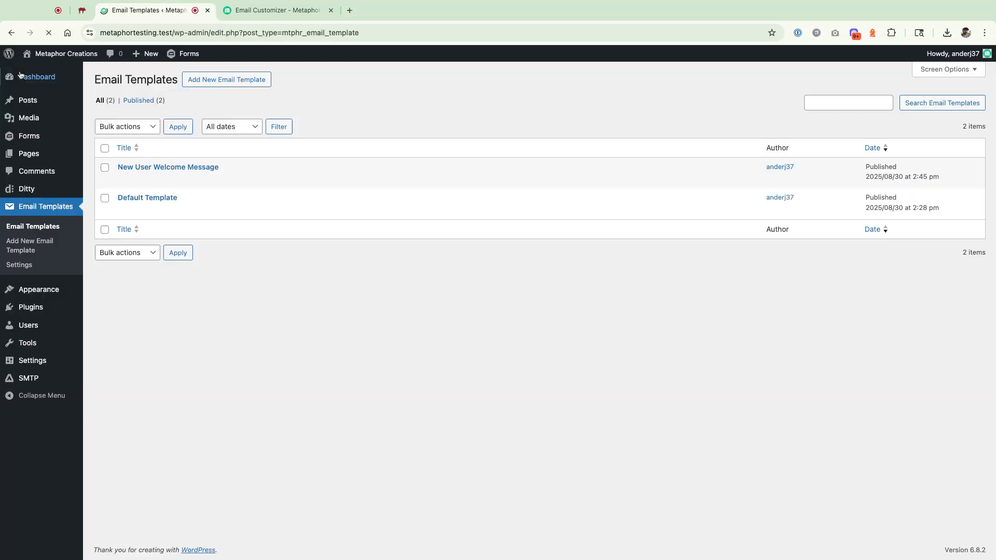
- Assign New User Welcome Message to the New User Welcome Notification and save settings
{"action": "left_click", "coordinate": [21, 265]}
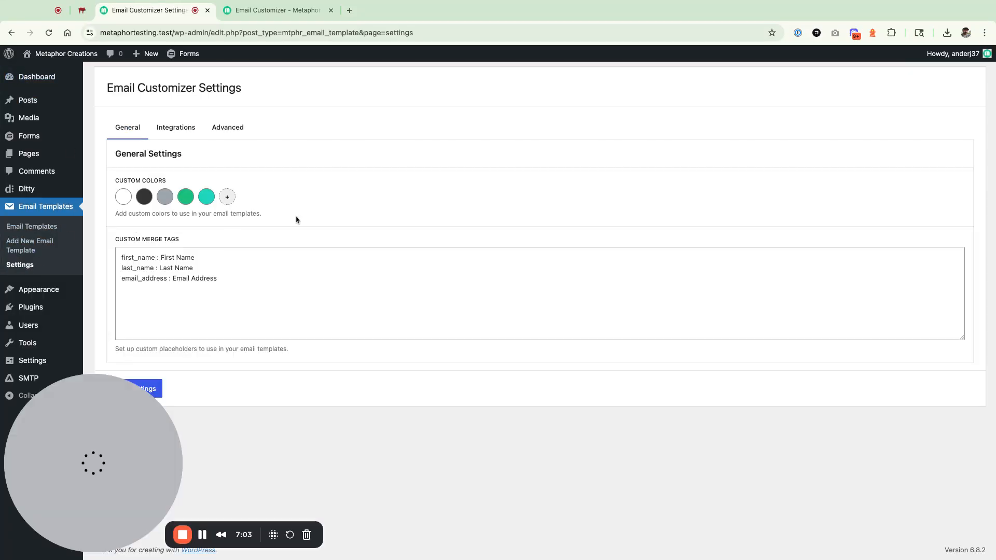
{"action": "left_click", "coordinate": [171, 128]}
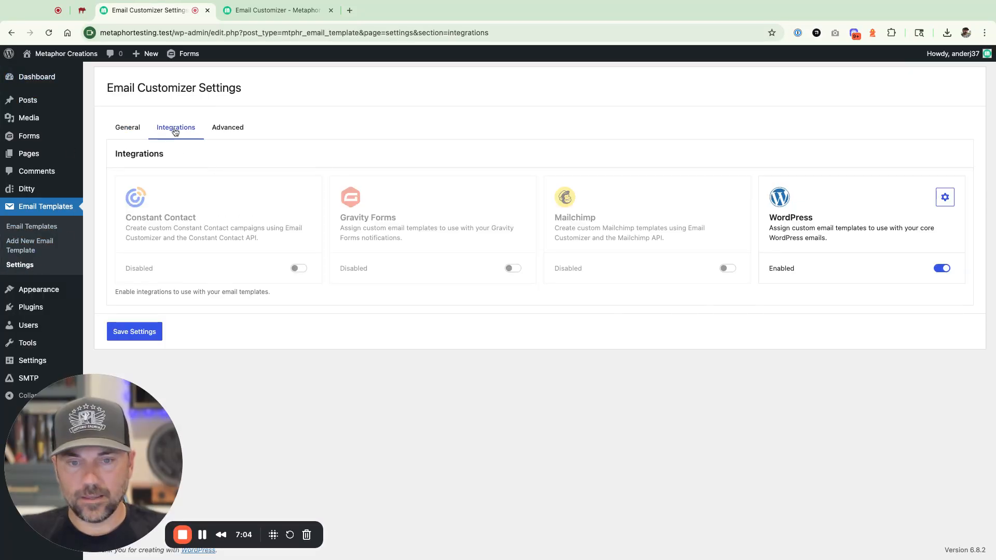
{"action": "left_click", "coordinate": [948, 206]}
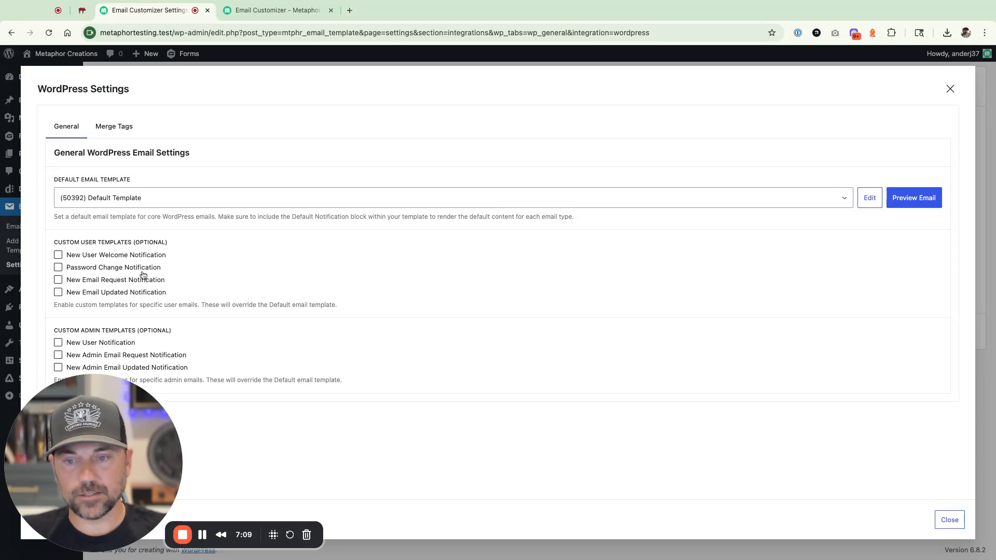
{"action": "left_click", "coordinate": [81, 256]}
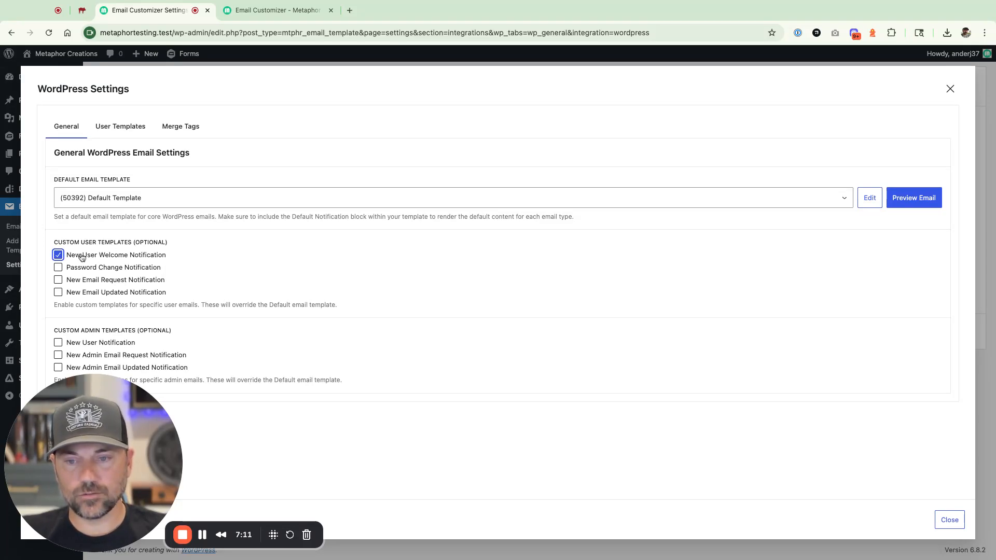
{"action": "left_click", "coordinate": [109, 132]}
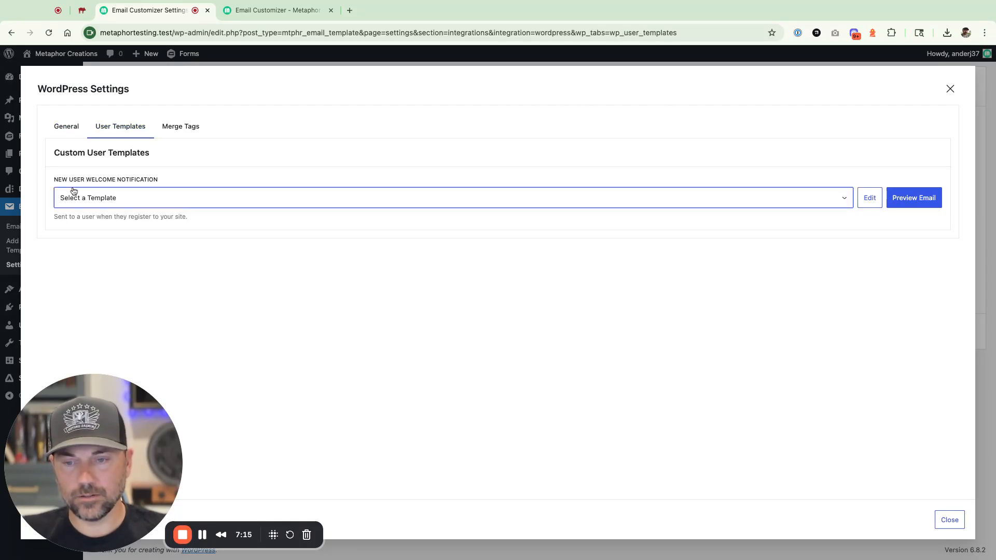
{"action": "left_click", "coordinate": [105, 221]}
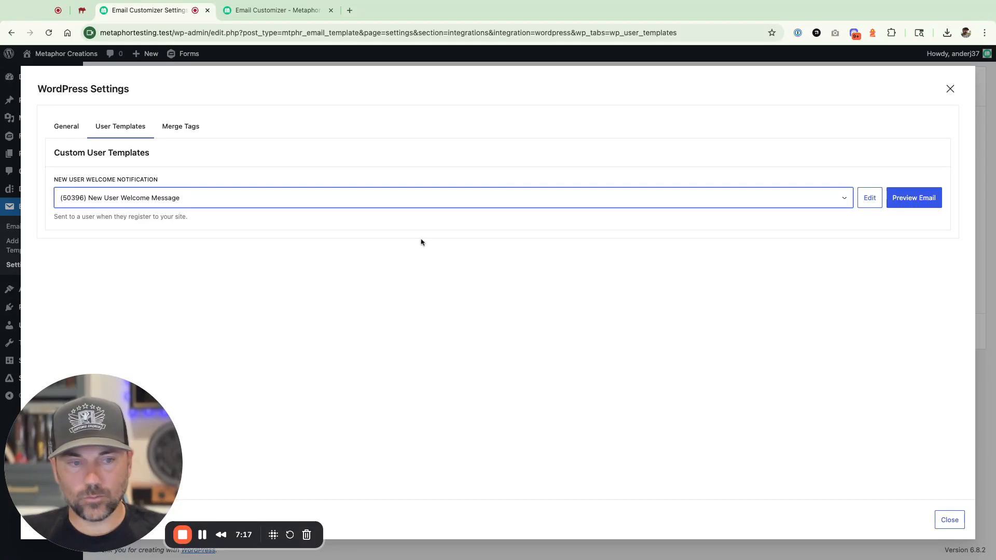
{"action": "left_click", "coordinate": [948, 520]}
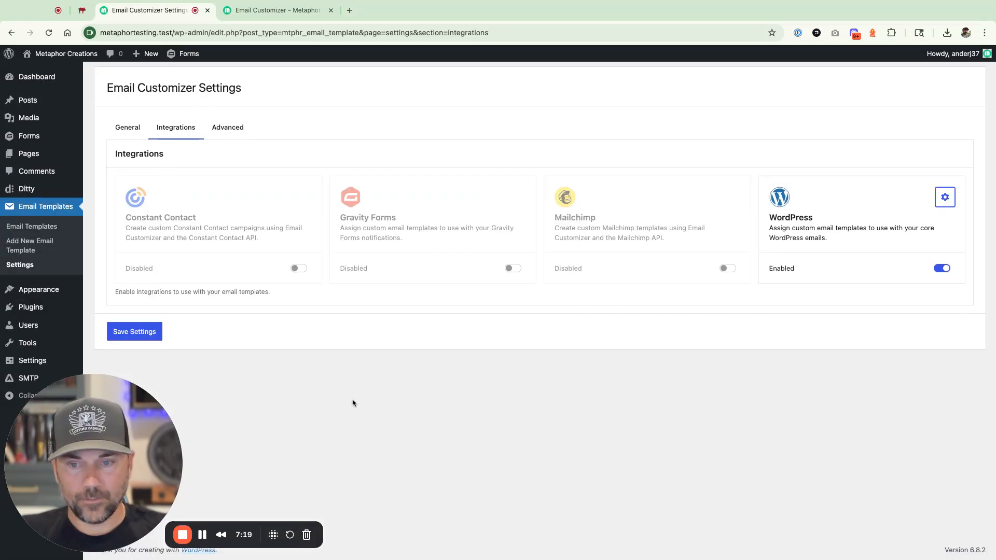
{"action": "left_click", "coordinate": [119, 338]}
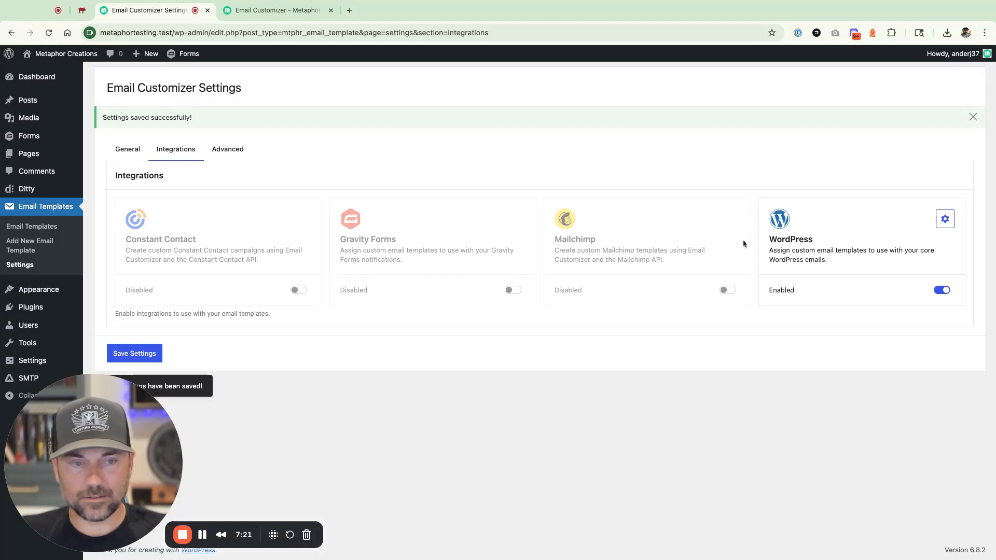
- Add a new user named example3 with a test email address
{"action": "left_click", "coordinate": [33, 326]}
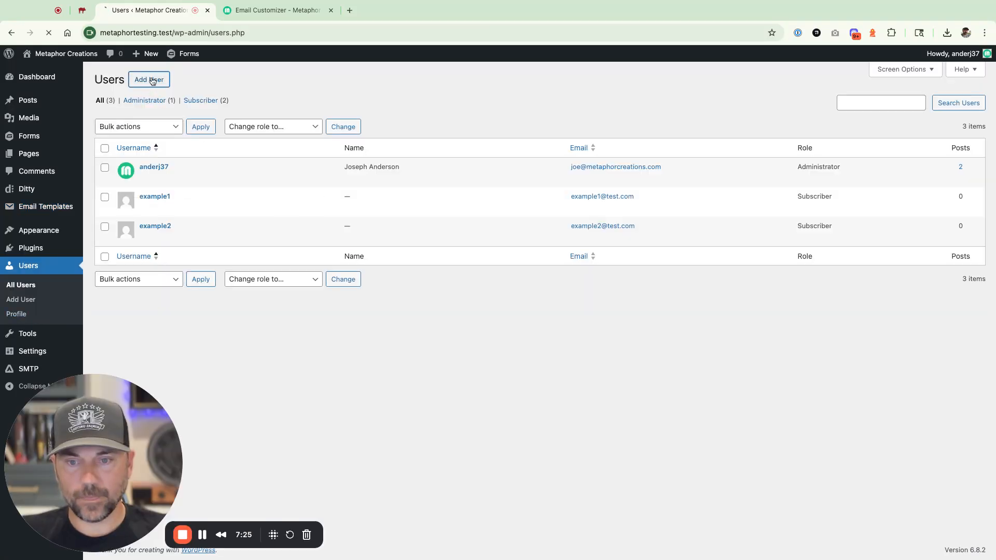
{"action": "left_click", "coordinate": [150, 79]}
{"action": "left_click", "coordinate": [270, 127]}
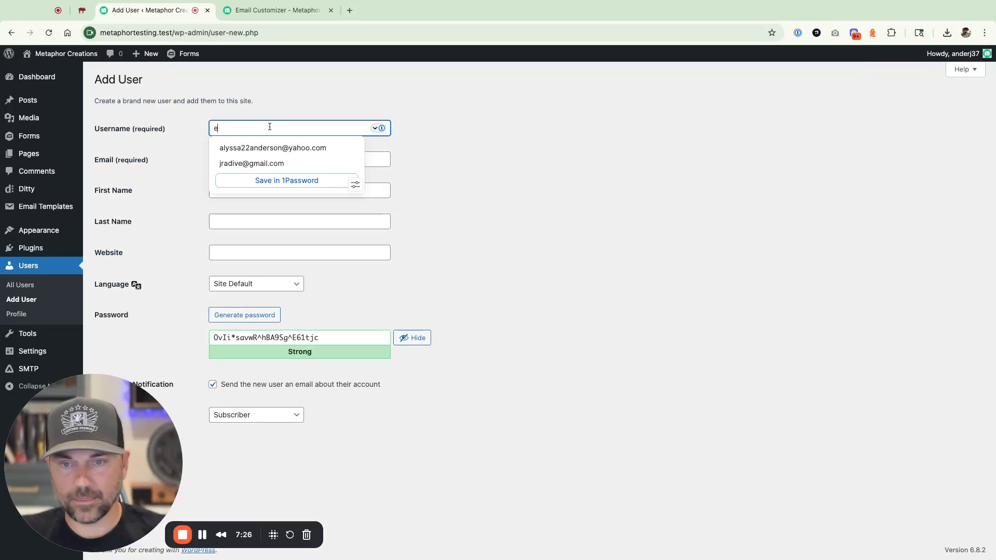
{"action": "type", "text": "examp"}
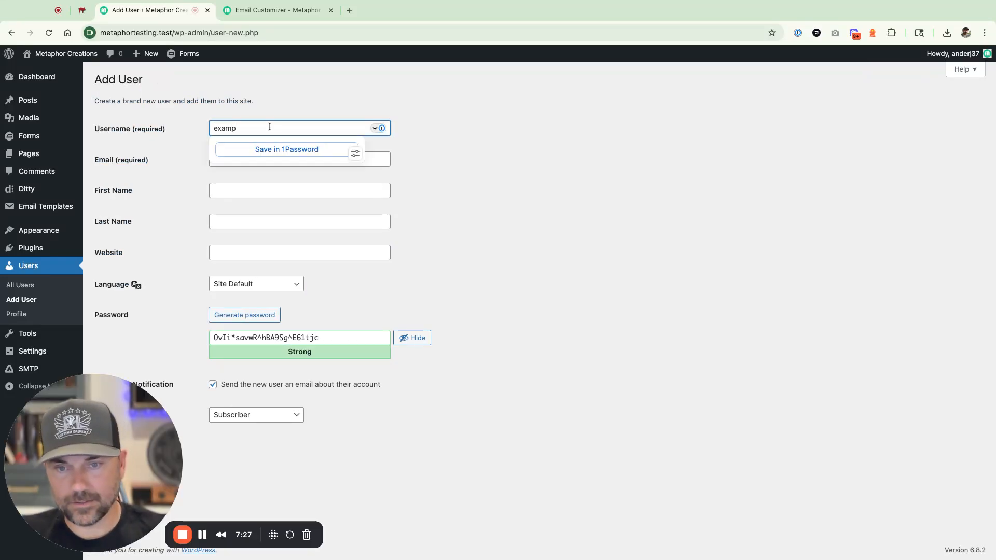
{"action": "type", "text": "le3"}
{"action": "key", "text": "Tab"}
{"action": "type", "text": "examp"}
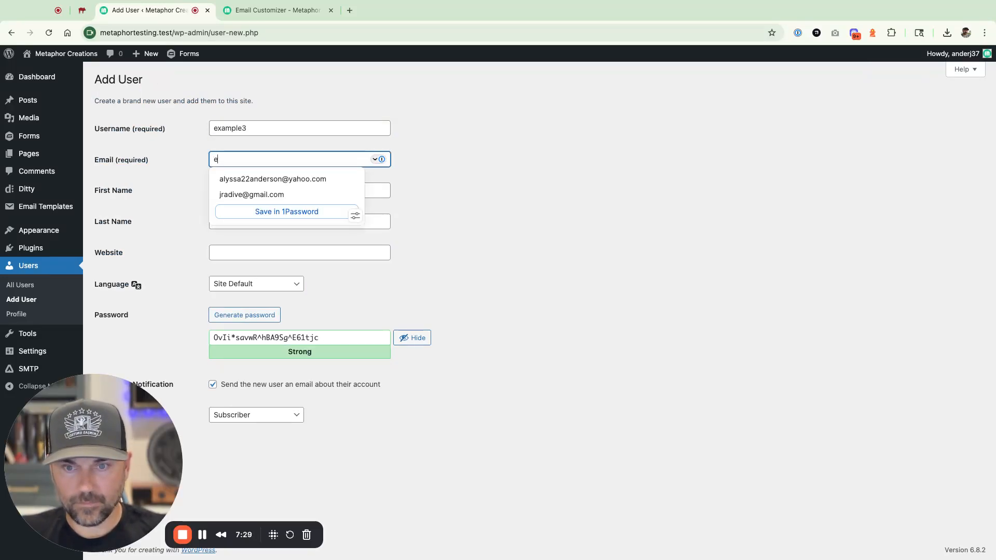
{"action": "type", "text": "le3"}
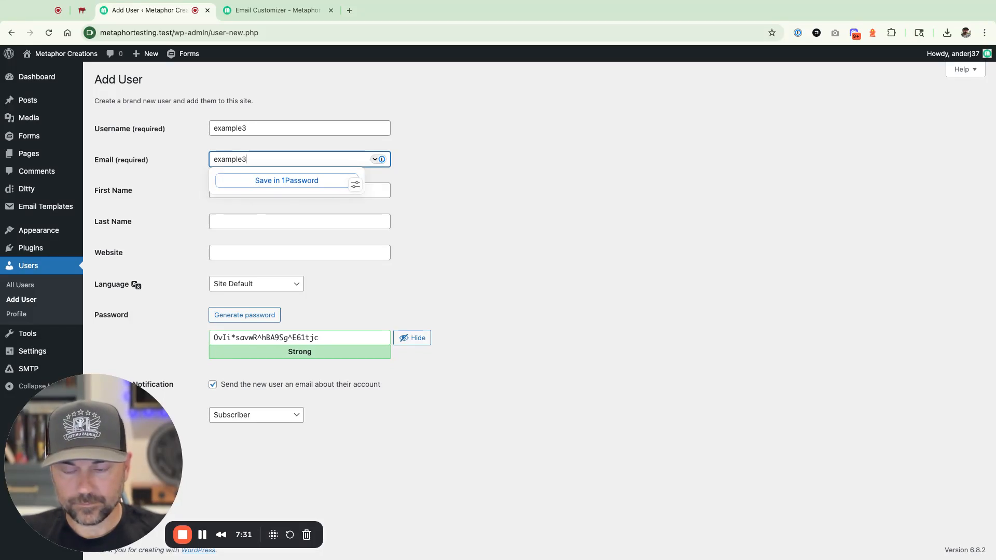
{"action": "type", "text": "@res"}
{"action": "key", "text": "BackSpace"}
{"action": "key", "text": "BackSpace"}
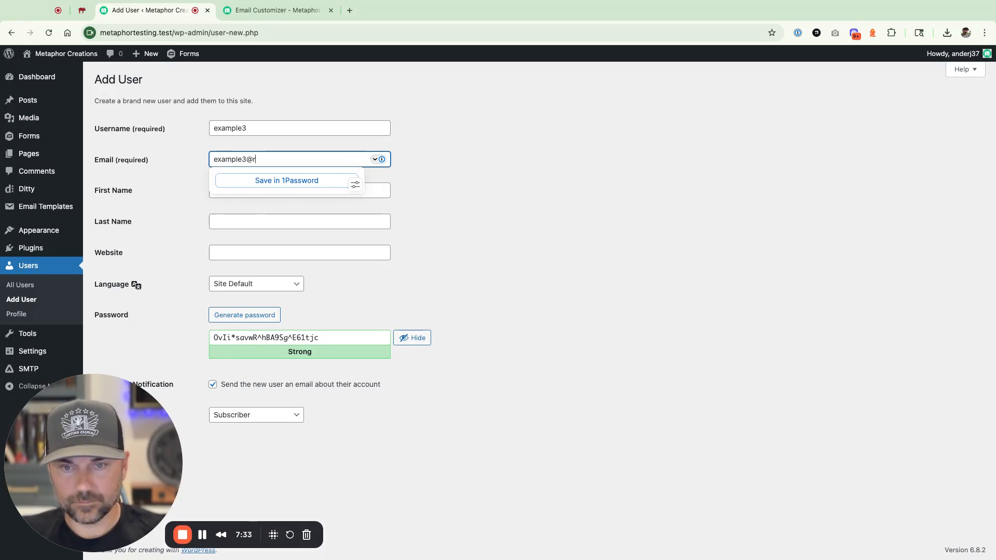
{"action": "key", "text": "BackSpace"}
{"action": "type", "text": "test.com"}
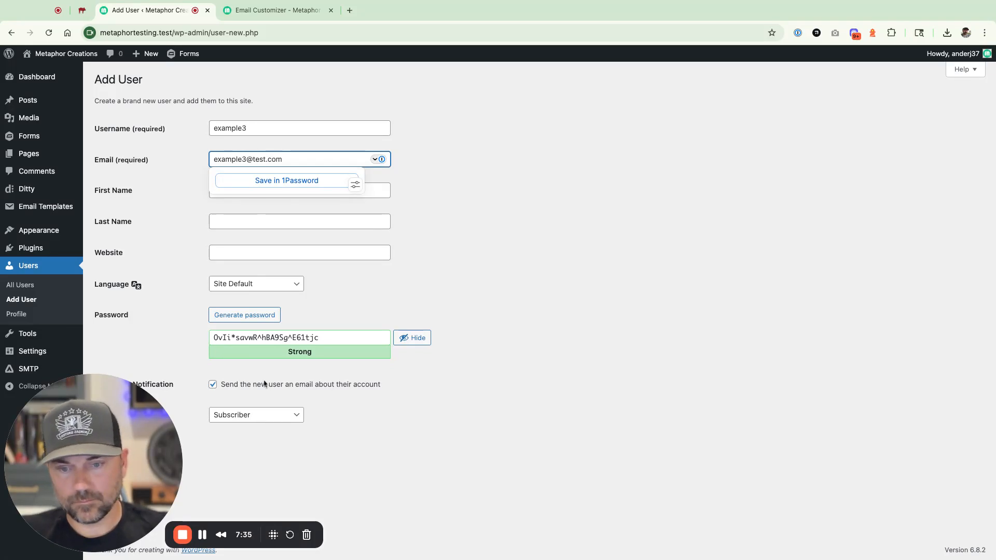
{"action": "left_click", "coordinate": [305, 440]}
{"action": "left_click_drag", "start_coordinate": [95, 453], "coordinate": [55, 459]}
{"action": "left_click", "coordinate": [116, 449]}
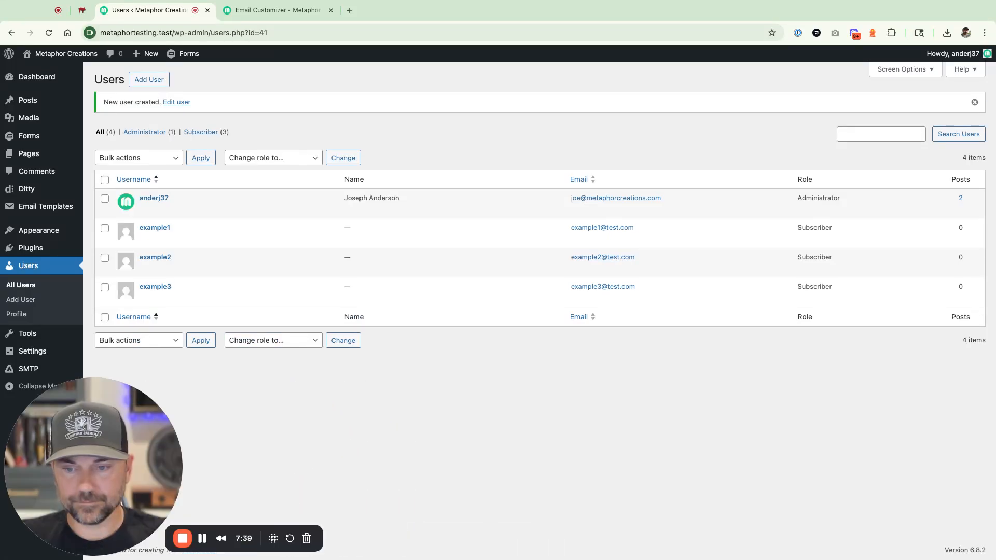
- Check the Login Details and New User Registration emails in MailHog, then return to WordPress
{"action": "left_click", "coordinate": [82, 10]}
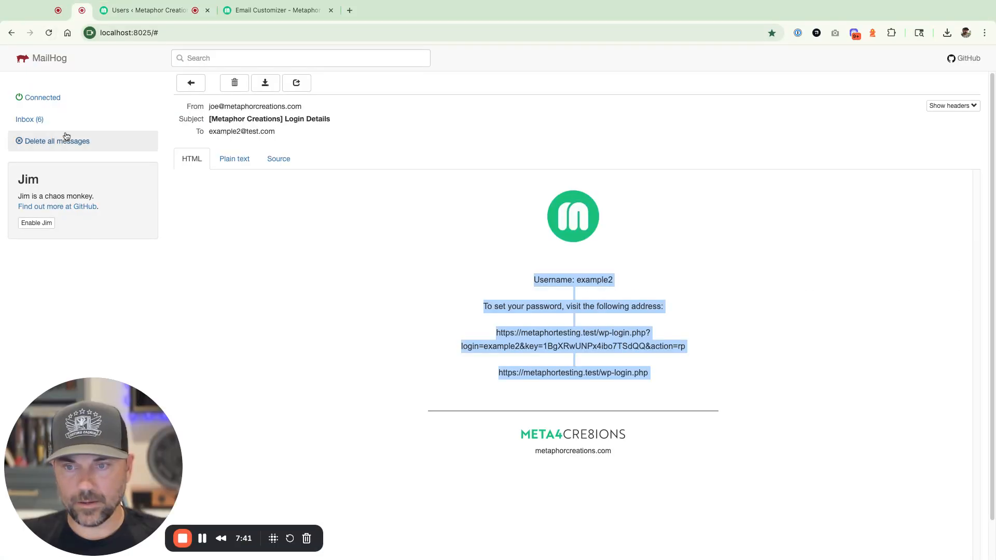
{"action": "left_click", "coordinate": [46, 121]}
{"action": "left_click", "coordinate": [422, 104]}
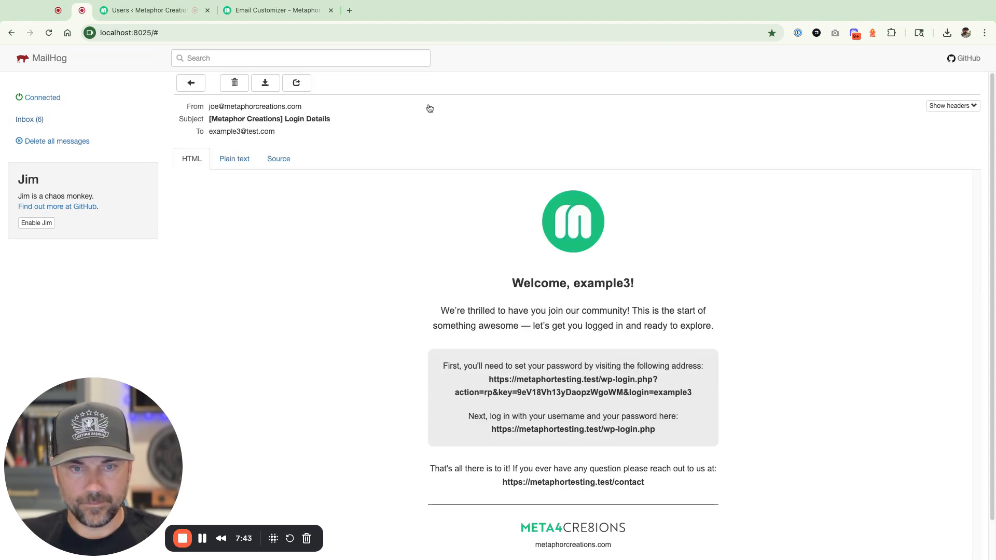
{"action": "scroll", "coordinate": [425, 304], "scroll_direction": "down", "scroll_amount": 2}
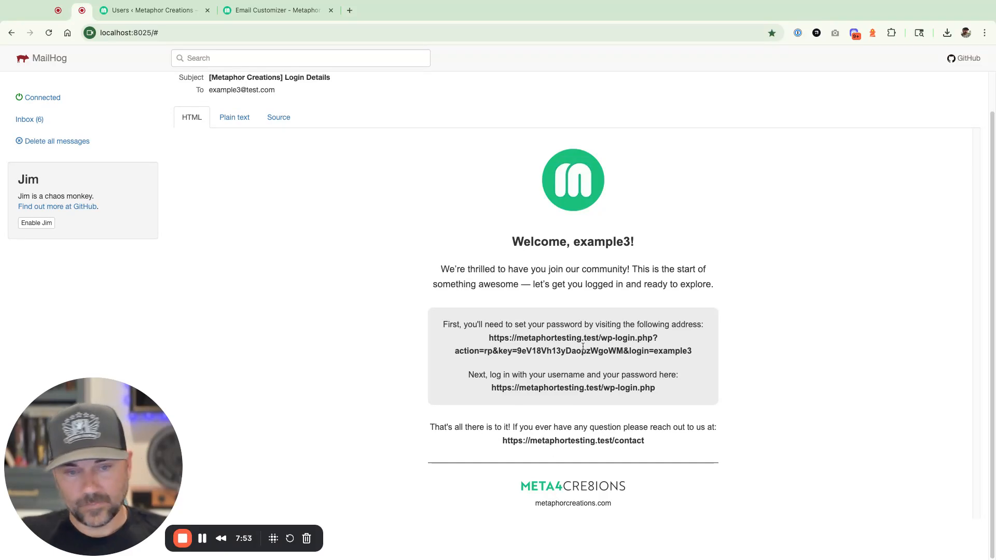
{"action": "left_click", "coordinate": [33, 125]}
{"action": "left_click", "coordinate": [503, 132]}
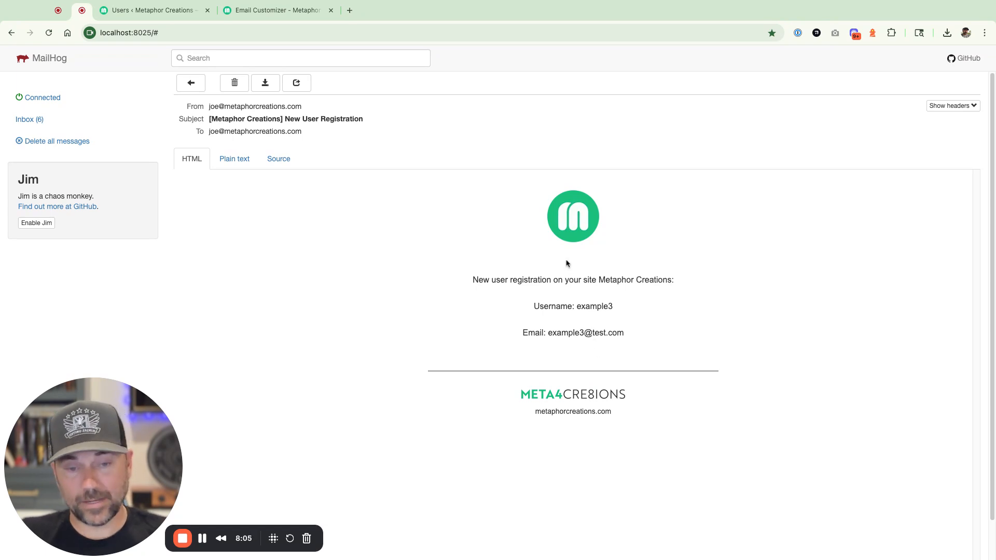
{"action": "left_click", "coordinate": [42, 122]}
{"action": "left_click", "coordinate": [143, 12]}
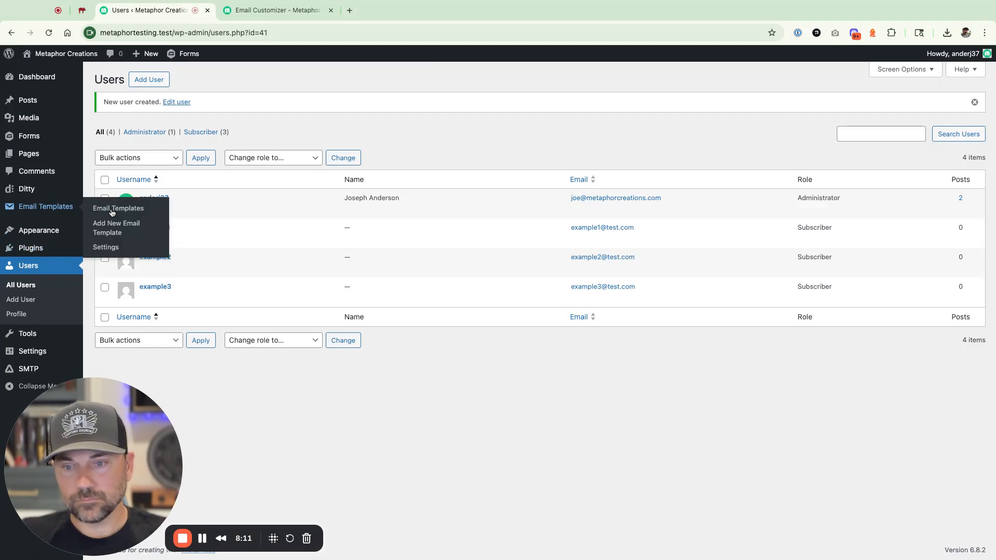
- Open the WordPress integration settings and toggle Password Change Notification on and back off
{"action": "left_click", "coordinate": [107, 249]}
{"action": "left_click", "coordinate": [170, 129]}
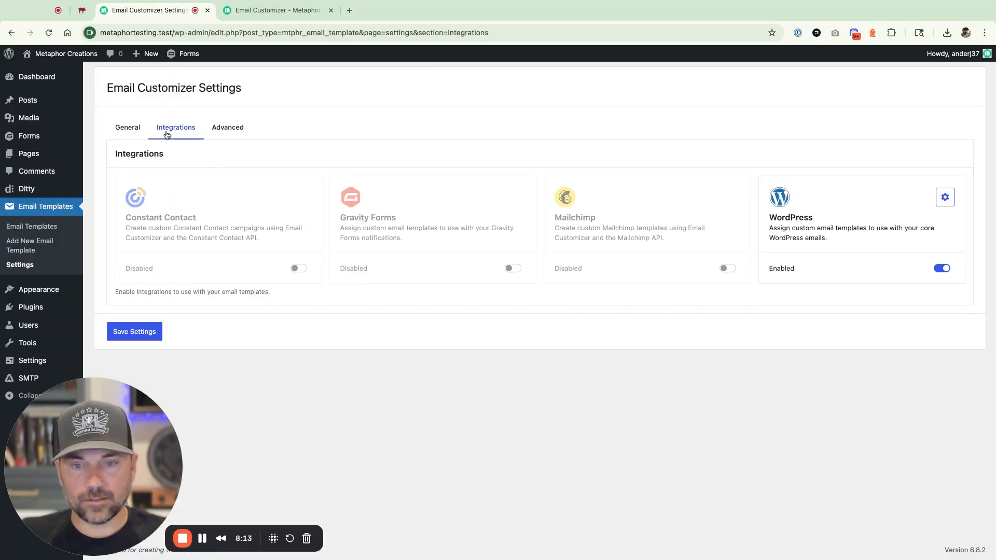
{"action": "left_click", "coordinate": [945, 198]}
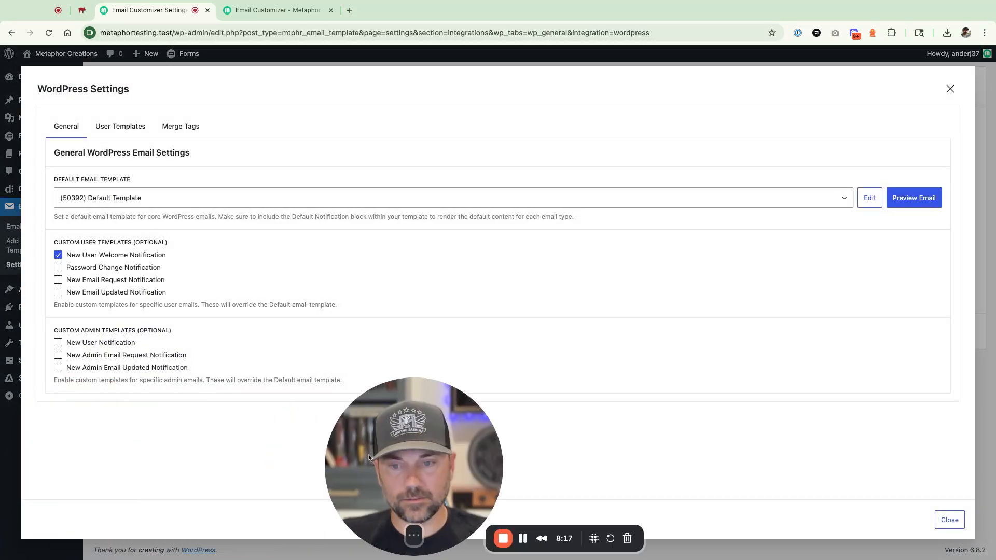
{"action": "left_click", "coordinate": [73, 270]}
{"action": "left_click", "coordinate": [75, 272]}
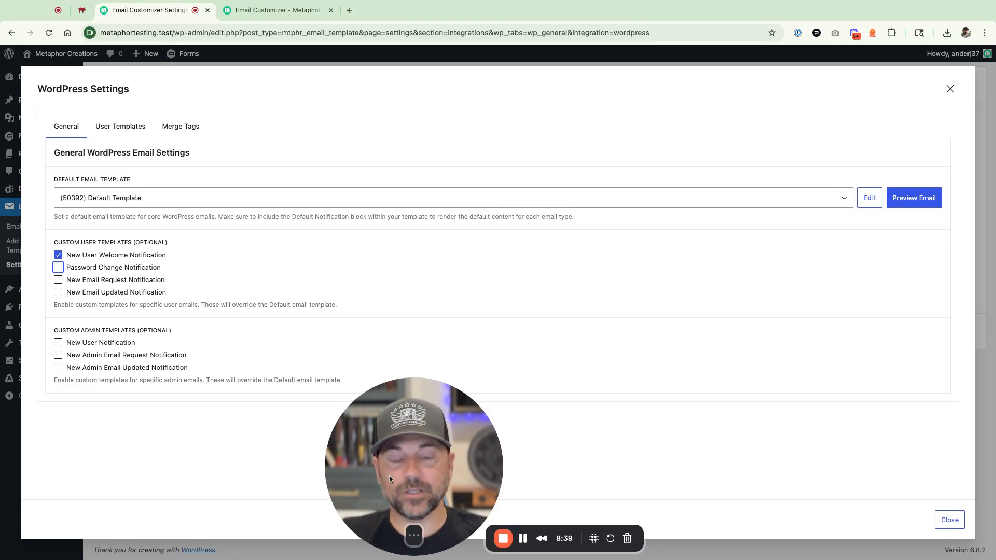
{"action": "left_click", "coordinate": [413, 490]}
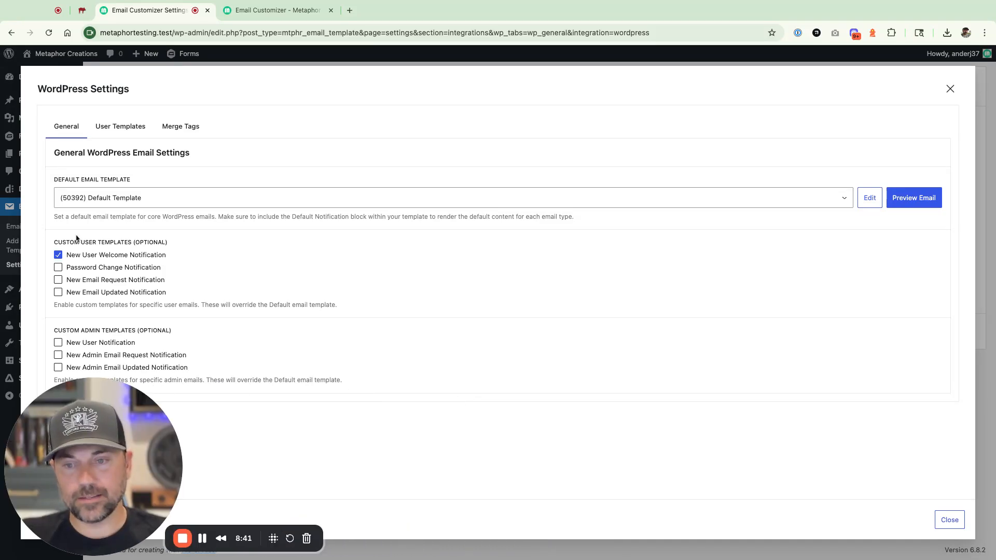